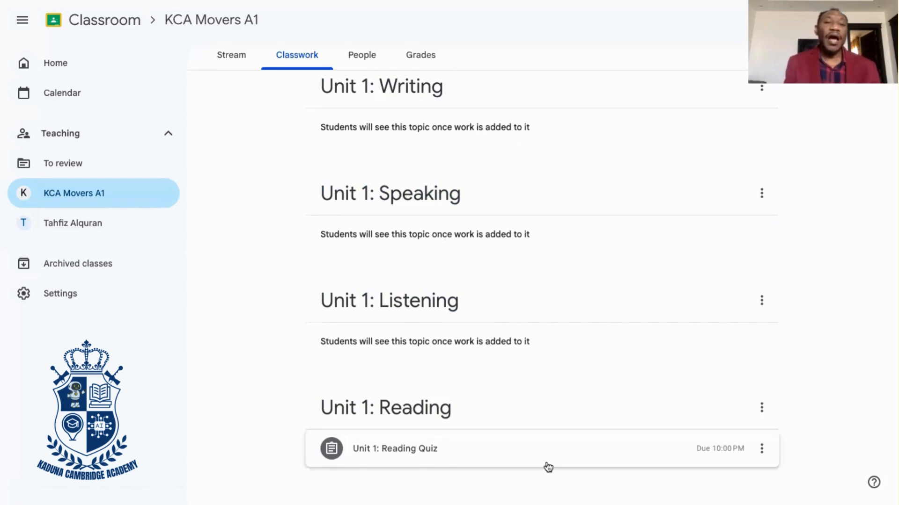
# Start a new quiz assignment in the KCA Movers A1 classwork and dismiss the notice about scheduling across multiple classes.
pyautogui.scroll(5, 548, 467)
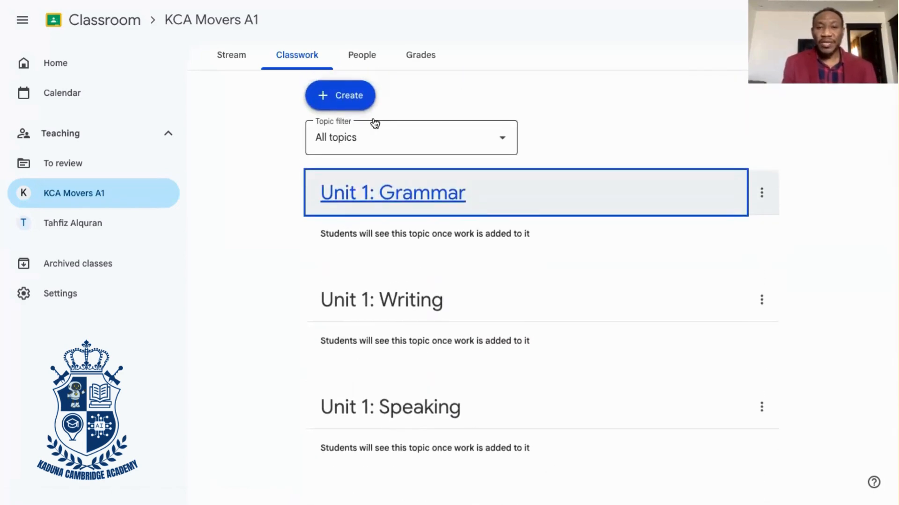
pyautogui.click(341, 99)
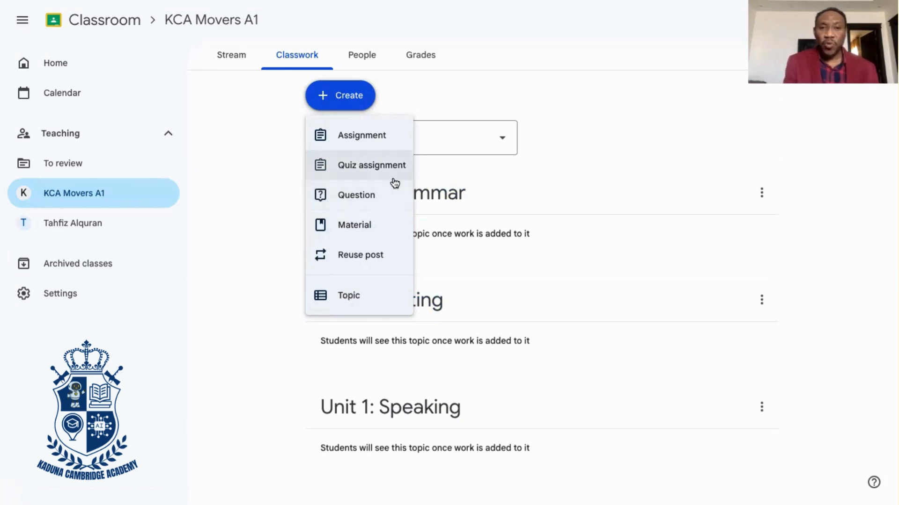
pyautogui.click(377, 173)
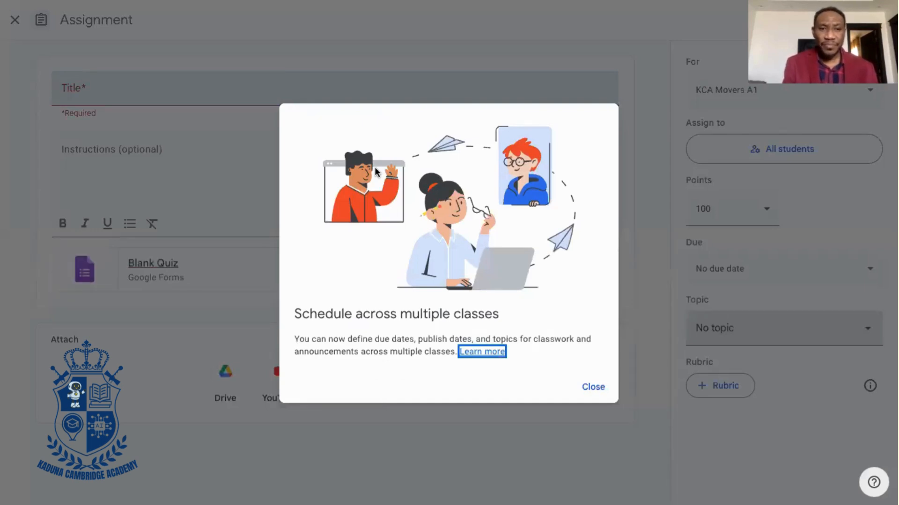
pyautogui.click(588, 388)
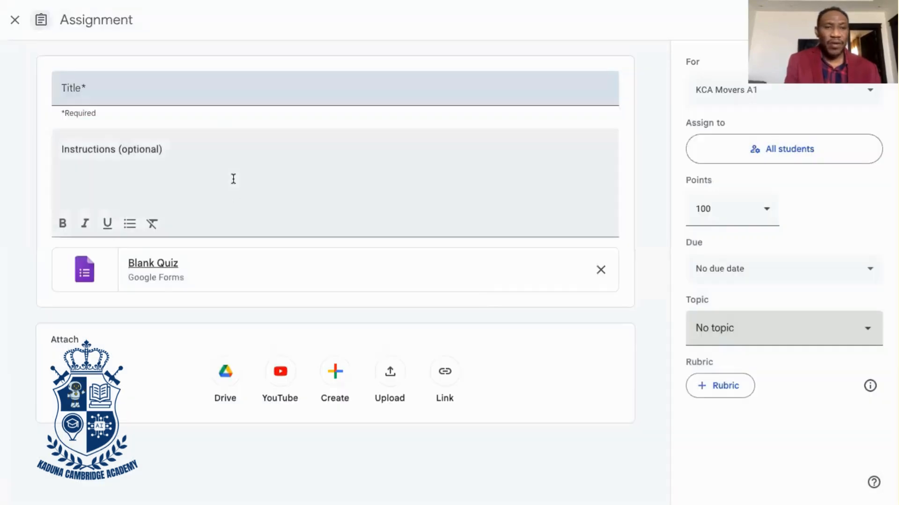
# Title the quiz assignment "Unit 1: Grammar".
pyautogui.click(145, 93)
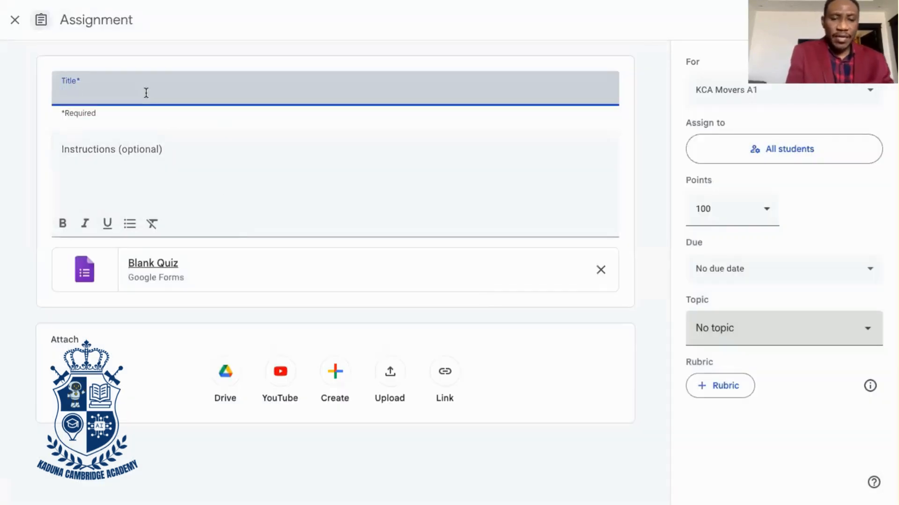
pyautogui.write('Uni')
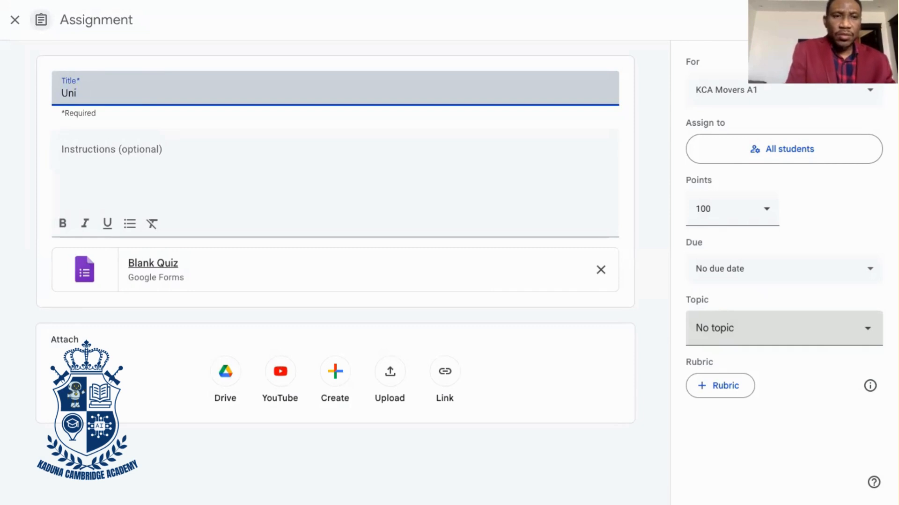
pyautogui.write('t 1')
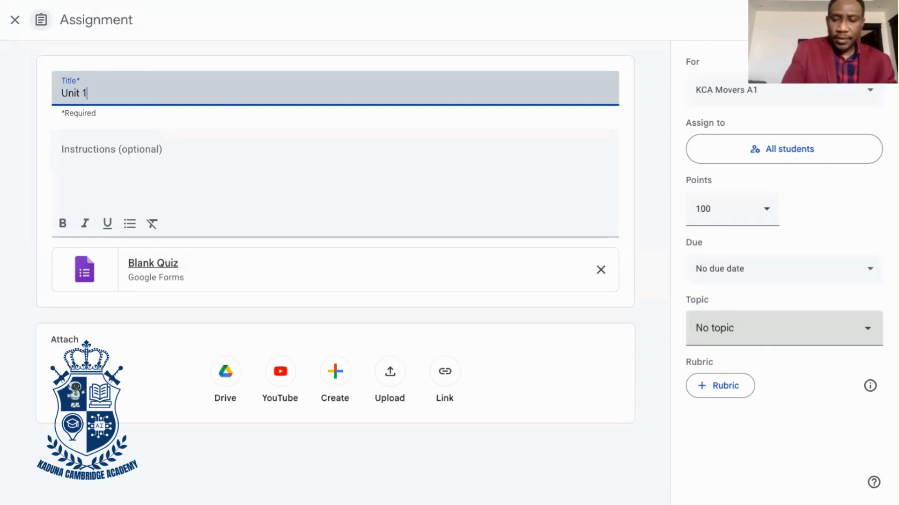
pyautogui.write(':')
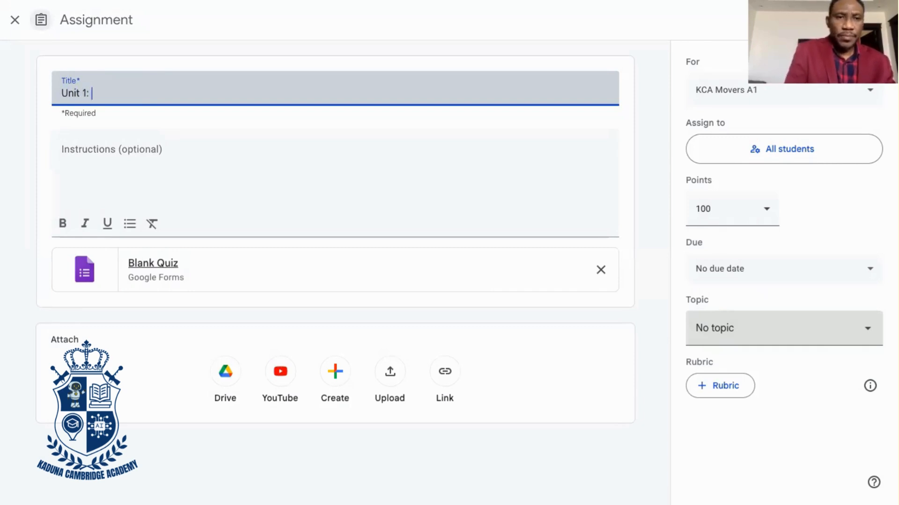
pyautogui.write(' Gram')
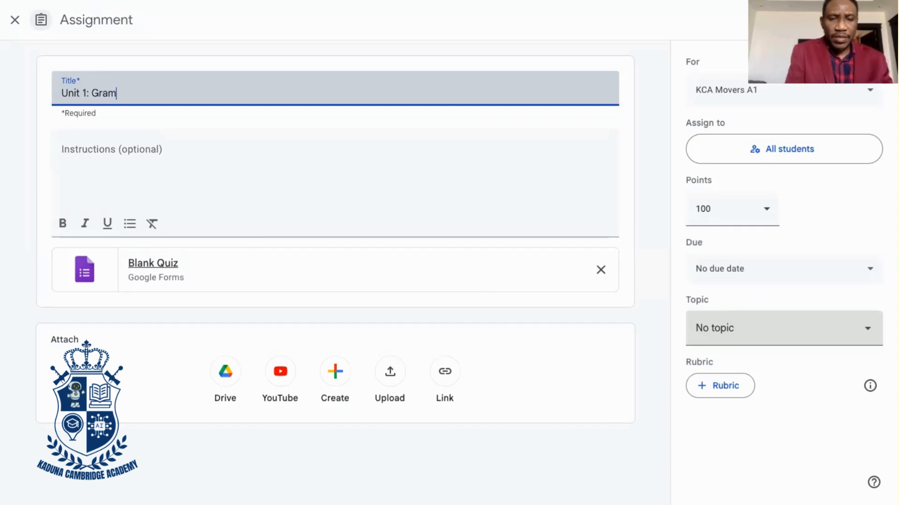
pyautogui.write('mar')
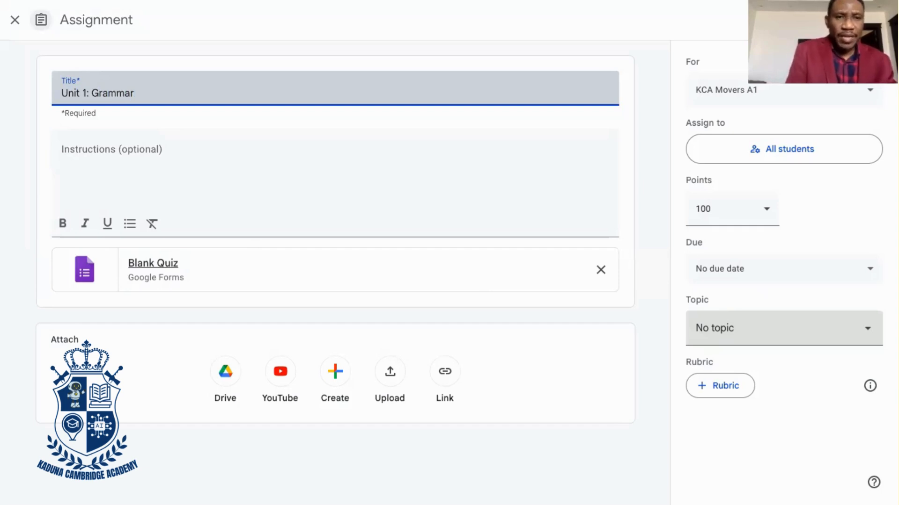
# Enter "Answer all questions." as the assignment's instructions.
pyautogui.click(138, 147)
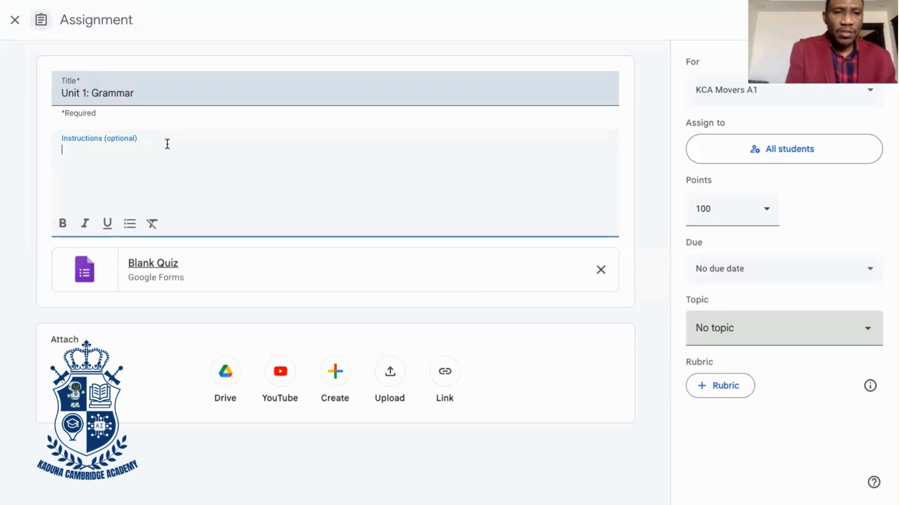
pyautogui.write('A')
pyautogui.press('BackSpace')
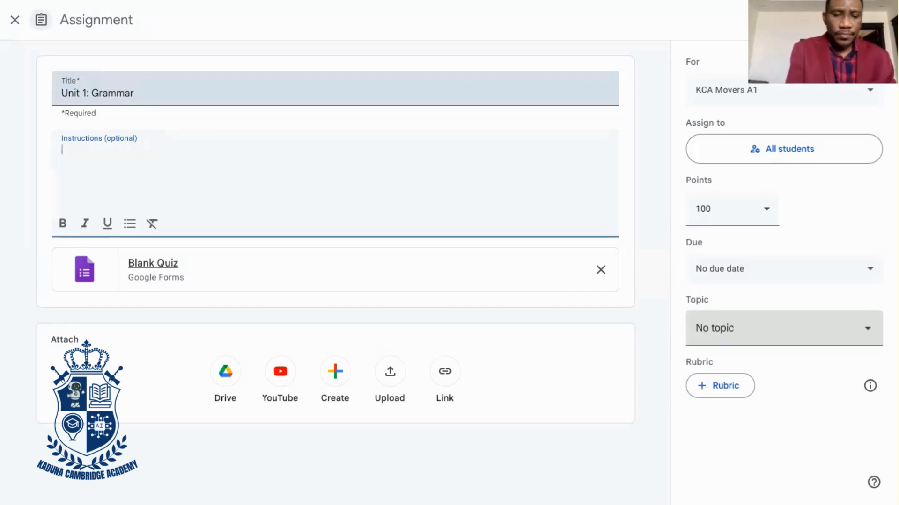
pyautogui.write('Answer all')
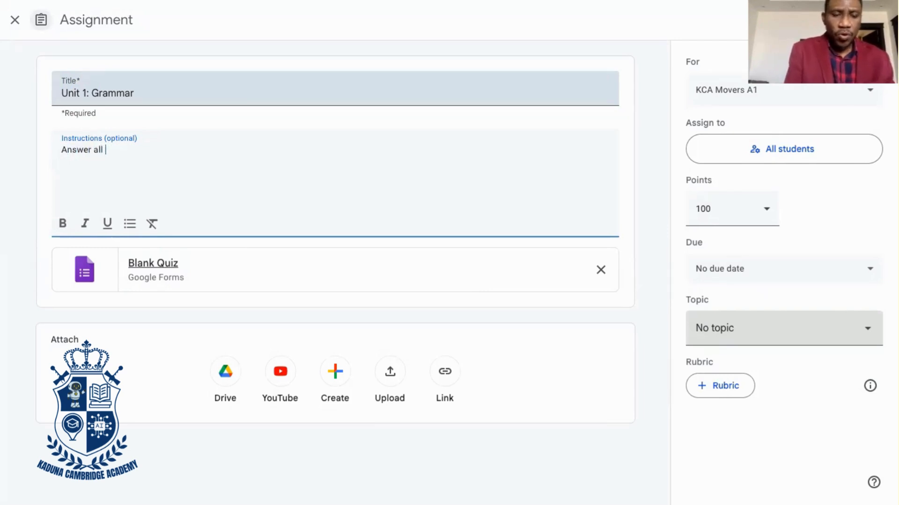
pyautogui.write(' ques')
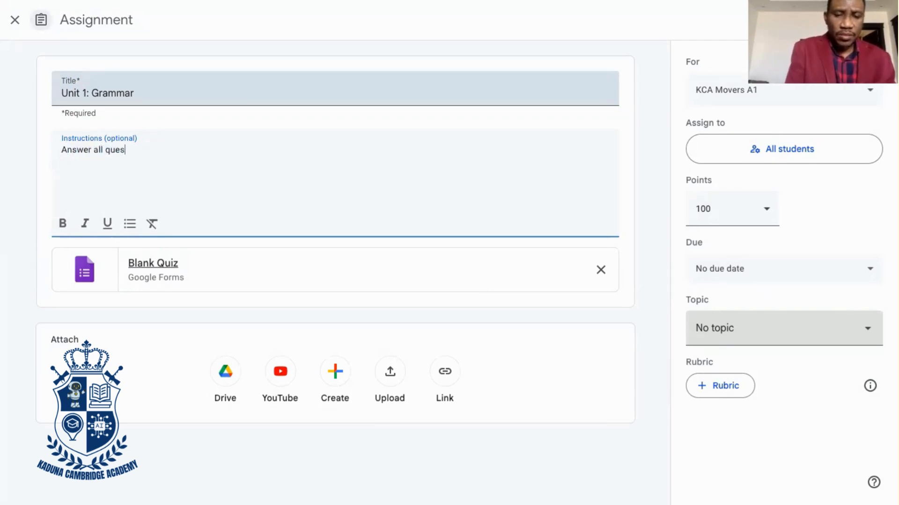
pyautogui.write('tion')
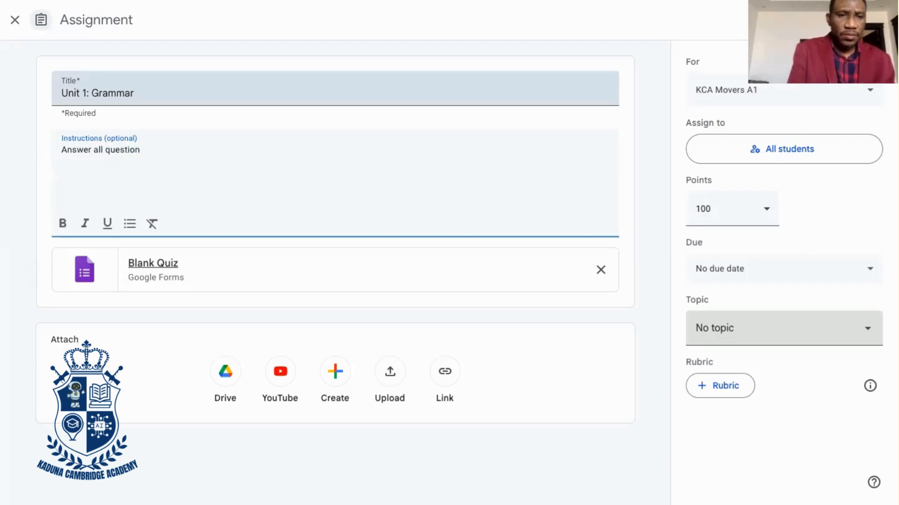
pyautogui.write('s.')
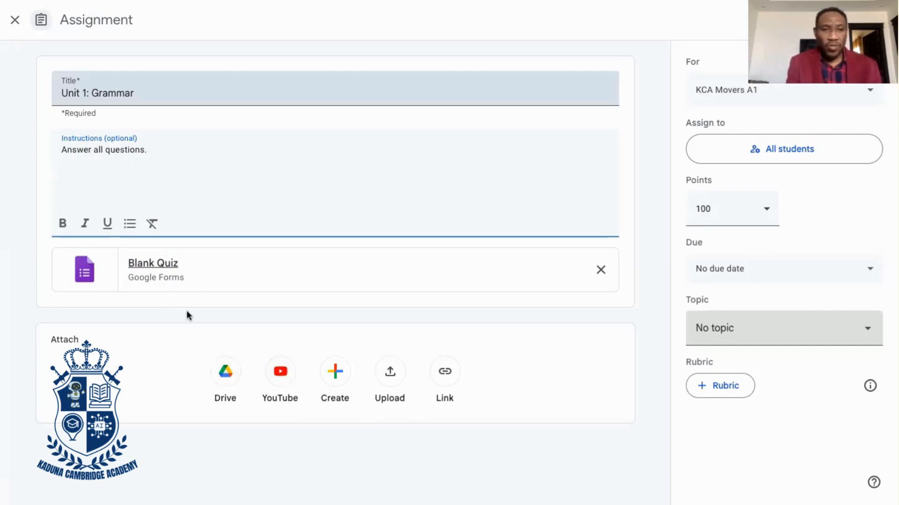
# Open the attached Blank Quiz and enter its first question: a boy's first name, an underscore blank, and the words "a boy".
pyautogui.click(152, 262)
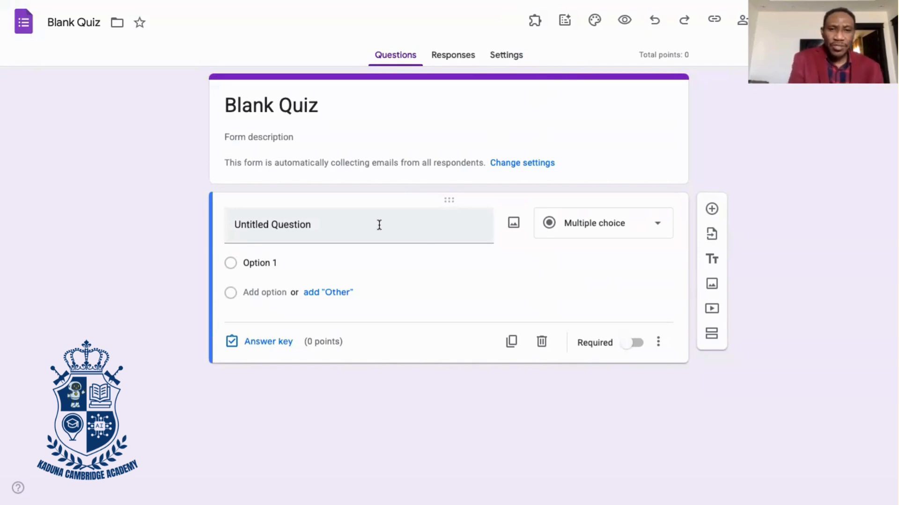
pyautogui.click(324, 220)
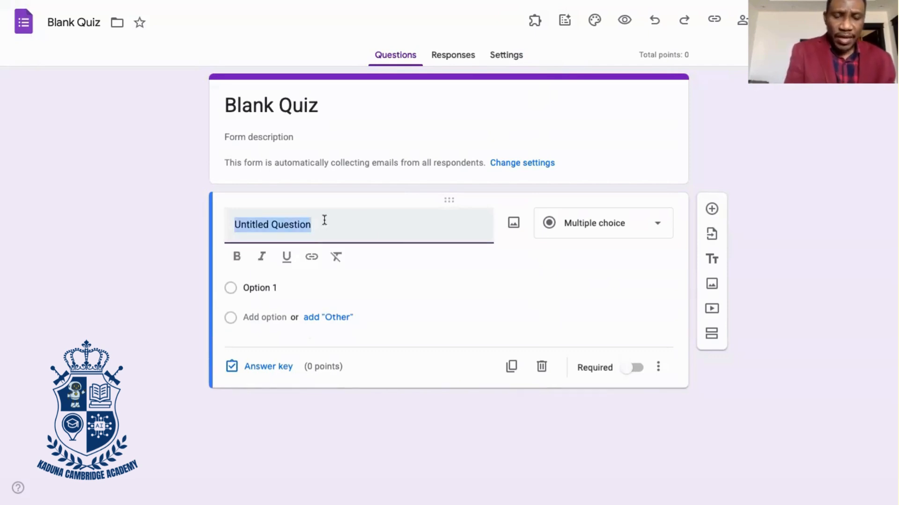
pyautogui.write('A')
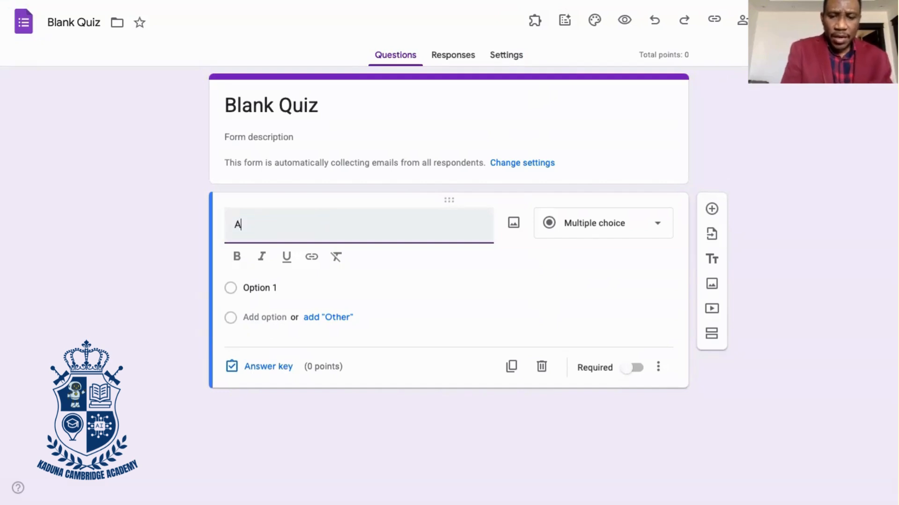
pyautogui.write('hmad')
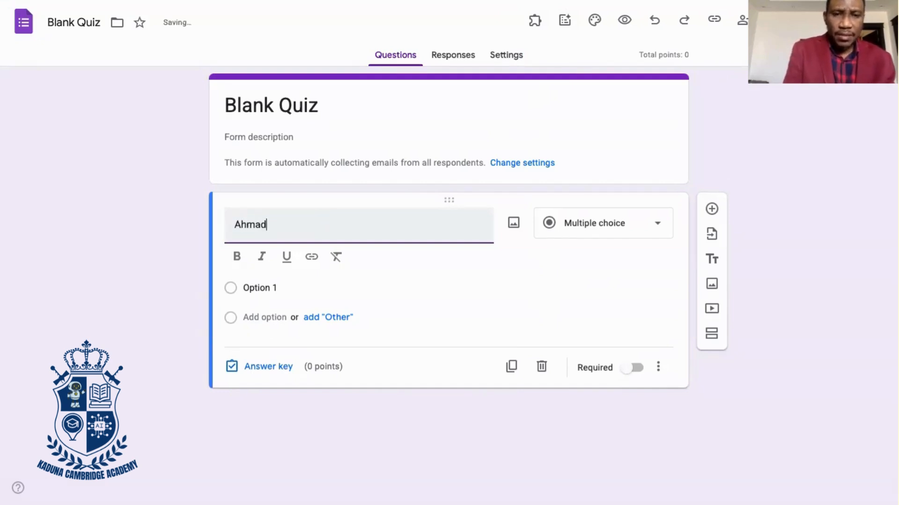
pyautogui.write('----')
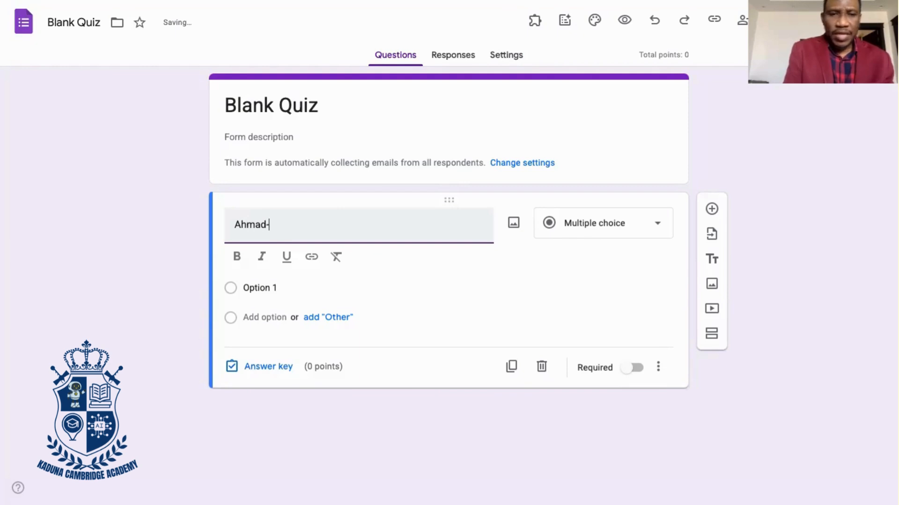
pyautogui.press('BackSpace')
pyautogui.press('BackSpace')
pyautogui.press('BackSpace')
pyautogui.press('BackSpace')
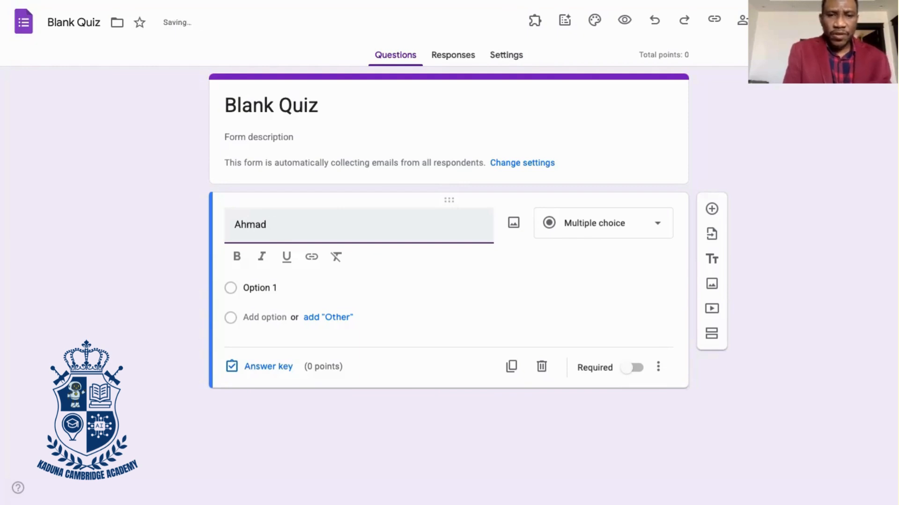
pyautogui.write('_______')
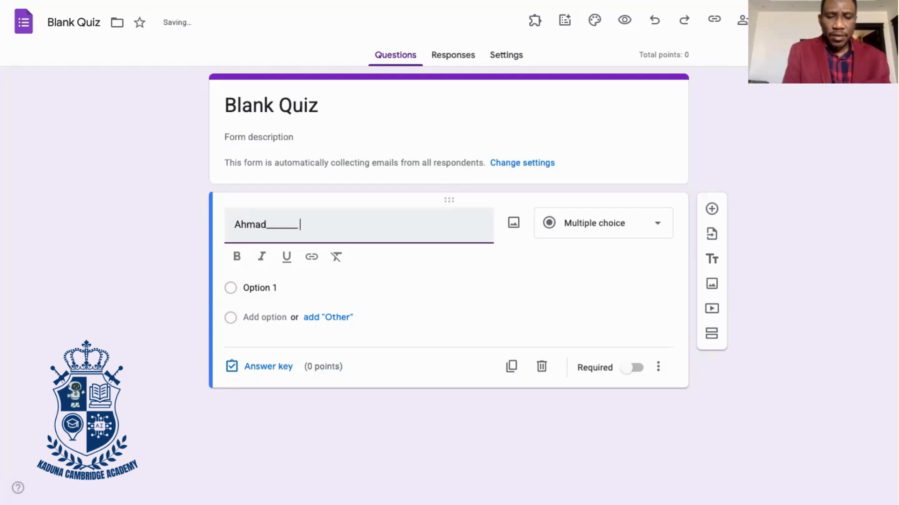
pyautogui.write(' a')
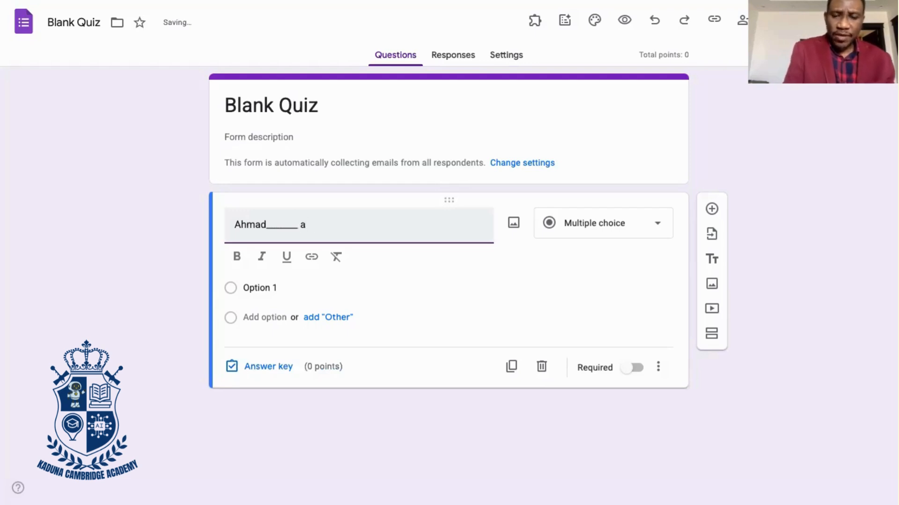
pyautogui.write(' boy')
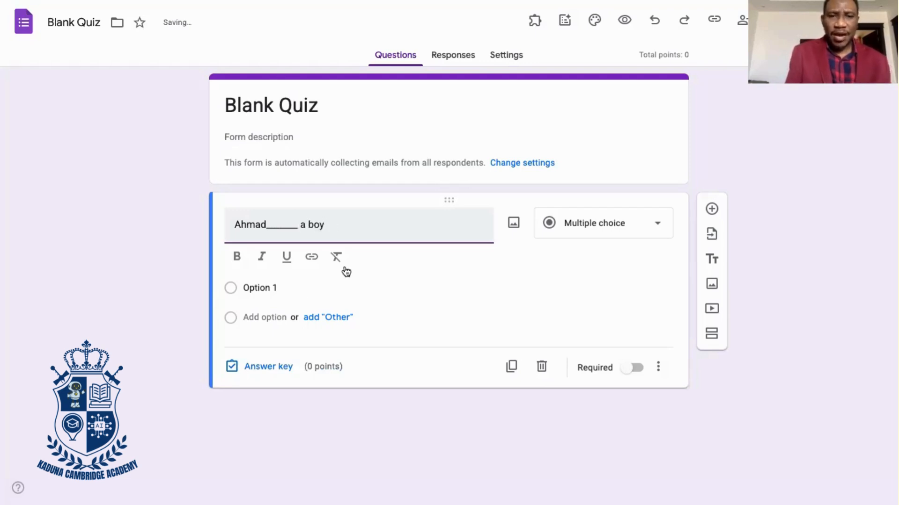
# Give the question the answer options "is", "am" and "are" plus an unedited fourth option, keeping Multiple choice as the question type.
pyautogui.click(257, 288)
pyautogui.write('is')
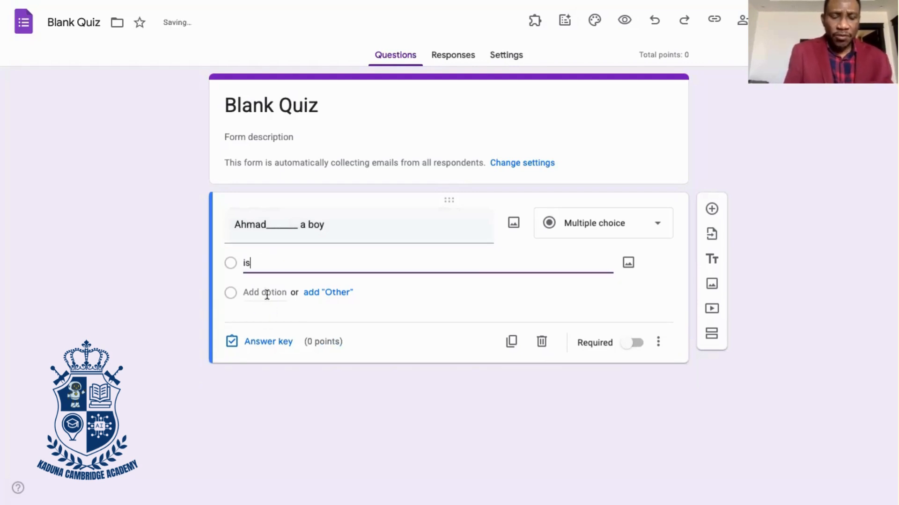
pyautogui.click(267, 295)
pyautogui.write('am')
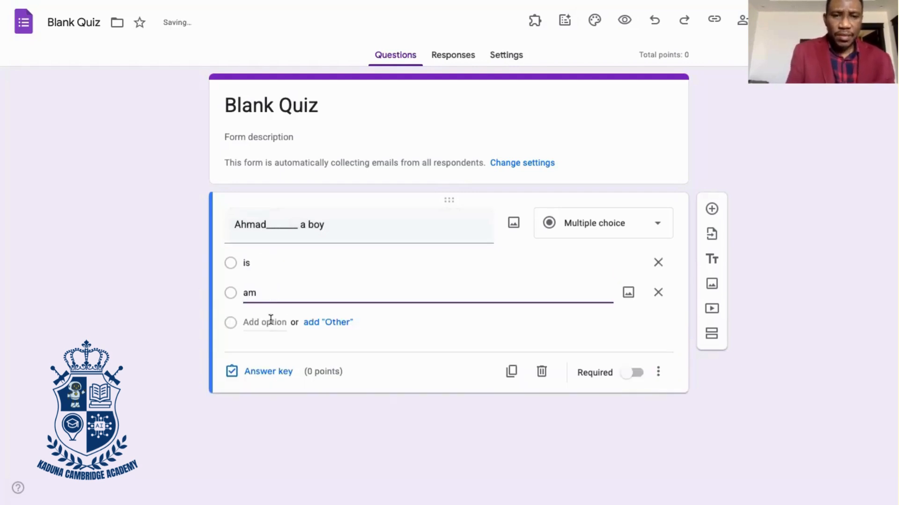
pyautogui.click(271, 320)
pyautogui.write('ar')
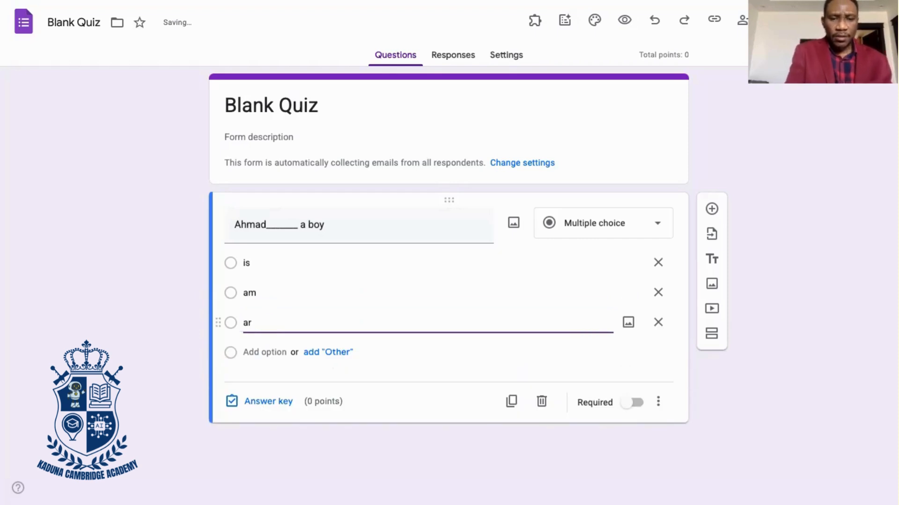
pyautogui.write('e')
pyautogui.click(276, 352)
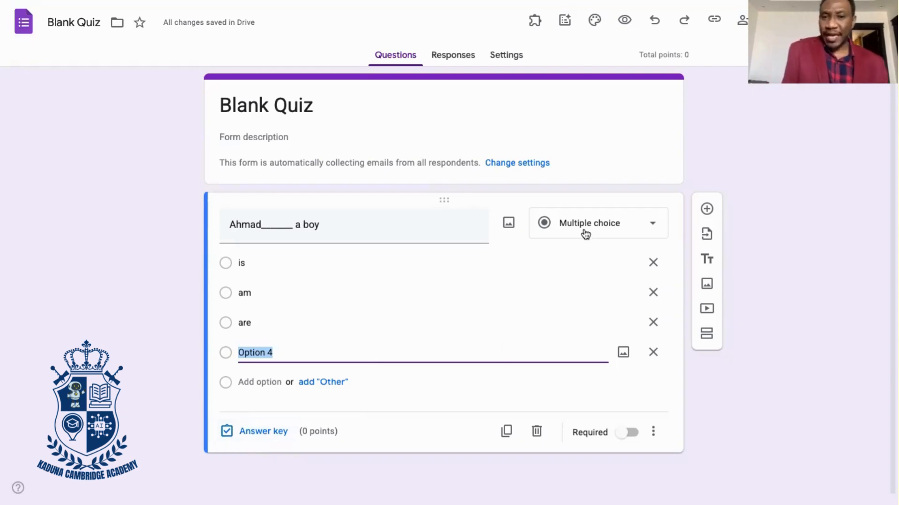
pyautogui.click(604, 224)
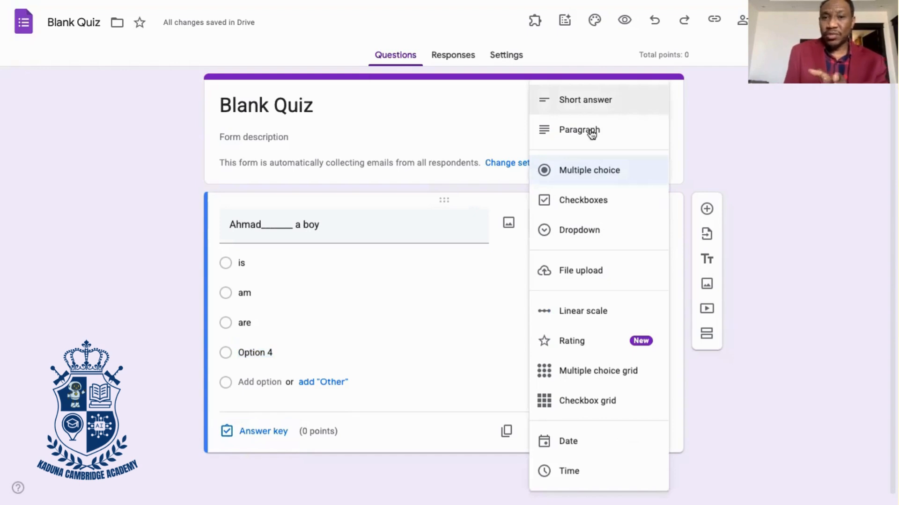
pyautogui.click(584, 176)
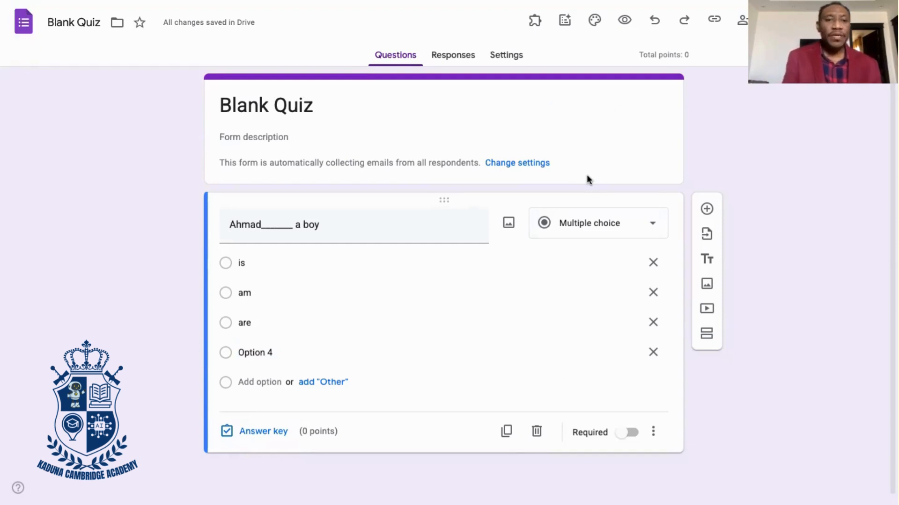
# Set the question's answer key to "is" as the correct answer, worth 2 points.
pyautogui.click(264, 433)
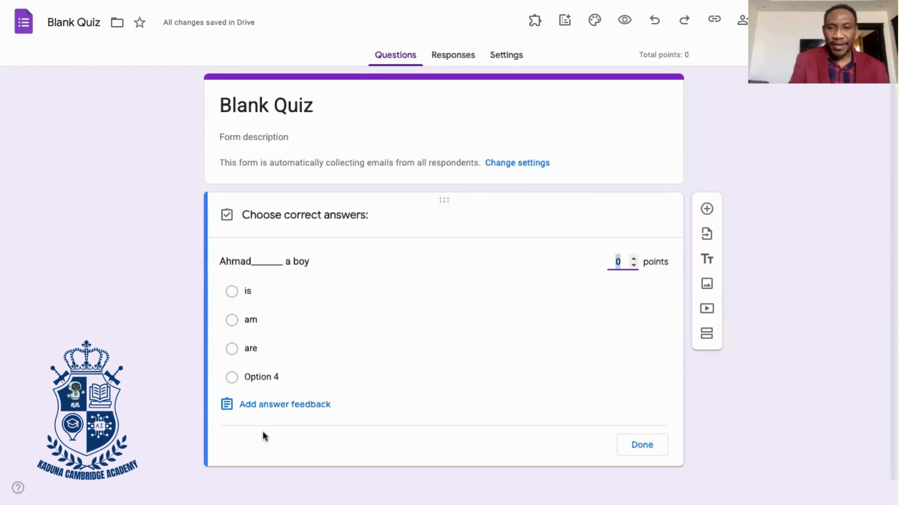
pyautogui.click(232, 291)
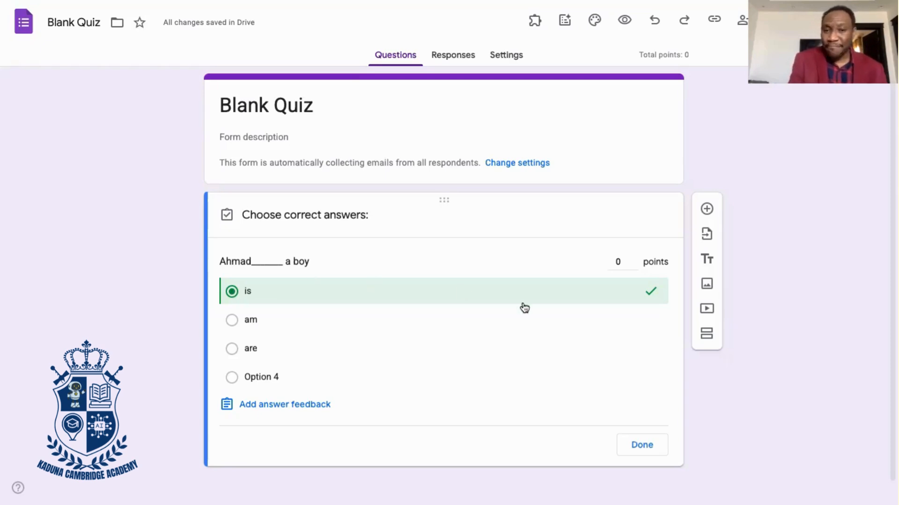
pyautogui.click(632, 255)
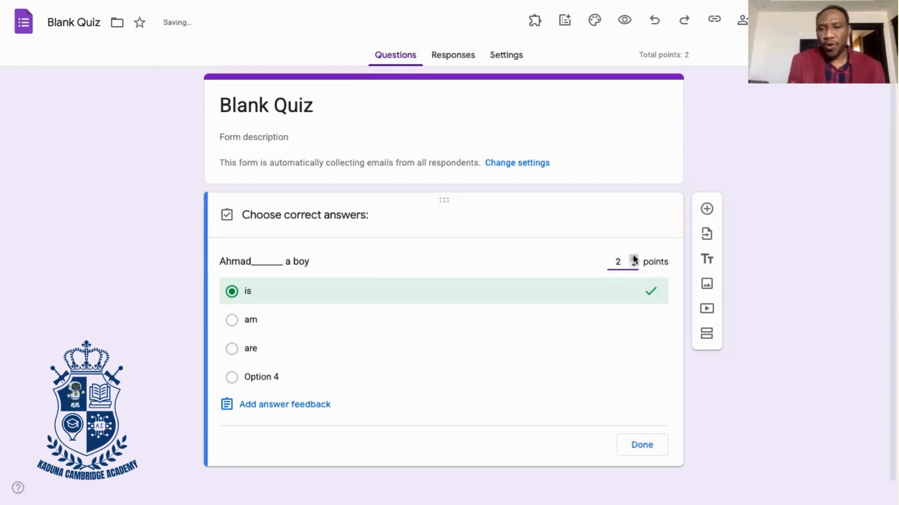
pyautogui.click(643, 445)
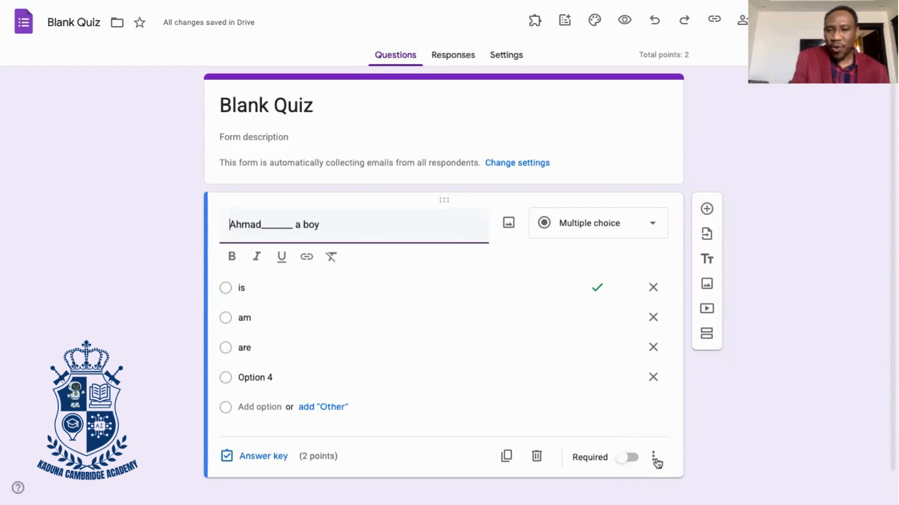
# Make the first question required.
pyautogui.click(627, 458)
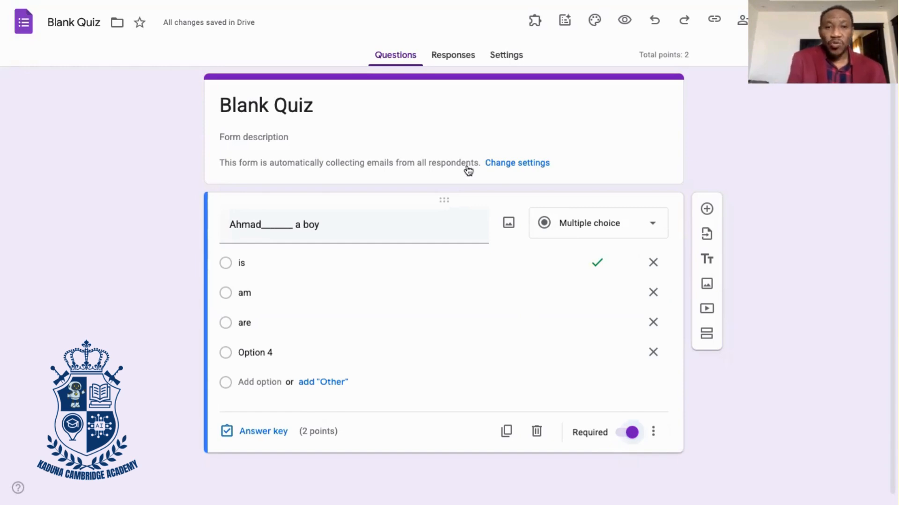
# Replace the form's title with "Unit 1: Grammar Quiz".
pyautogui.click(324, 101)
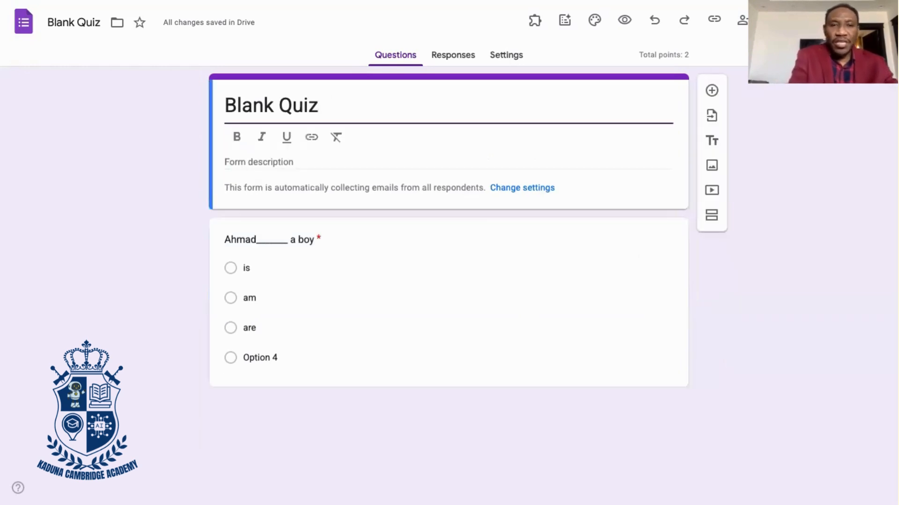
pyautogui.press('BackSpace')
pyautogui.press('BackSpace')
pyautogui.press('BackSpace')
pyautogui.press('BackSpace')
pyautogui.press('BackSpace')
pyautogui.press('BackSpace')
pyautogui.press('BackSpace')
pyautogui.press('BackSpace')
pyautogui.press('BackSpace')
pyautogui.press('BackSpace')
pyautogui.hotkey('ctrl', 'z')
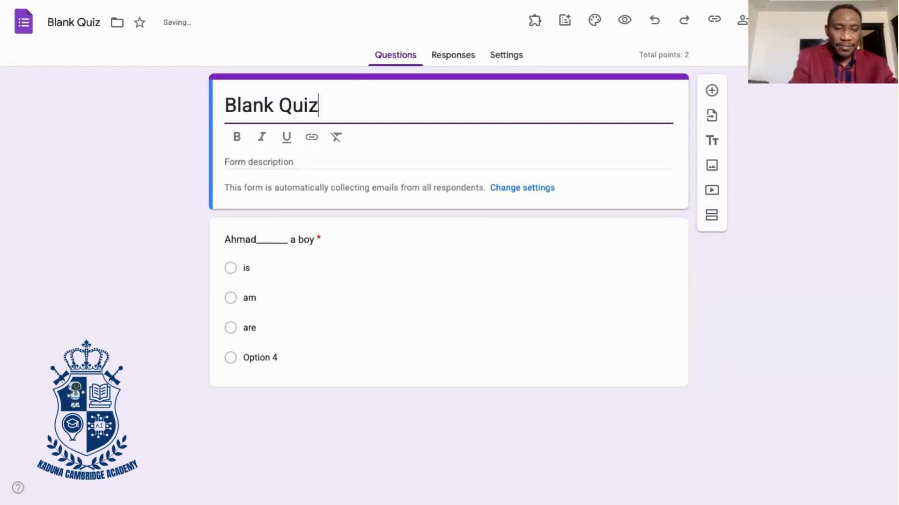
pyautogui.press('BackSpace')
pyautogui.press('BackSpace')
pyautogui.press('BackSpace')
pyautogui.press('BackSpace')
pyautogui.press('BackSpace')
pyautogui.press('BackSpace')
pyautogui.press('BackSpace')
pyautogui.press('BackSpace')
pyautogui.press('BackSpace')
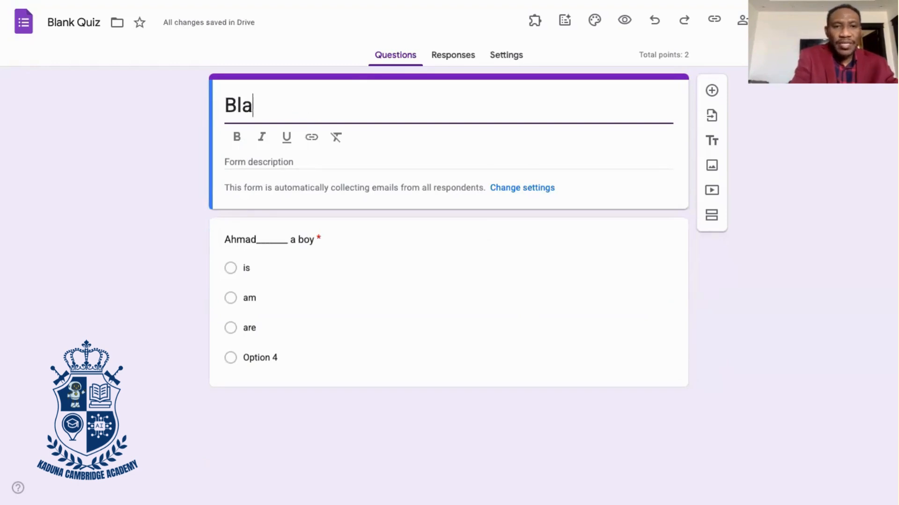
pyautogui.write('U')
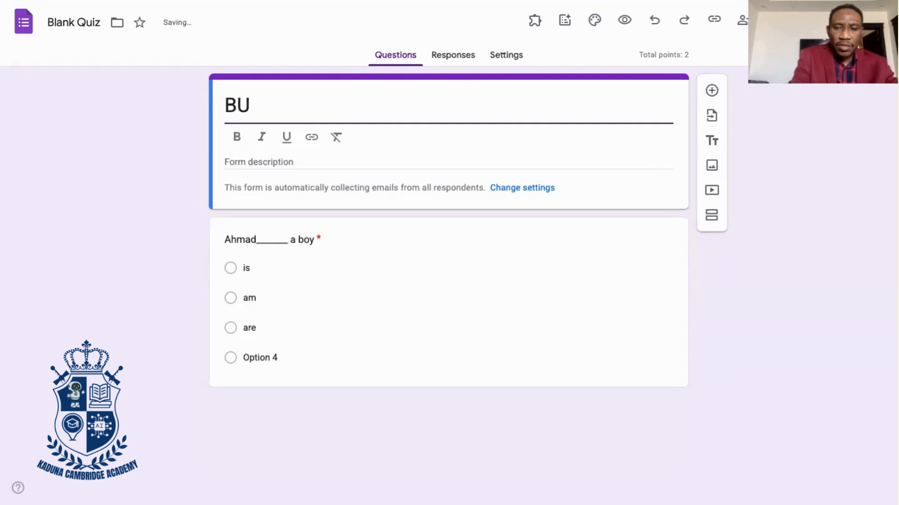
pyautogui.write('nit')
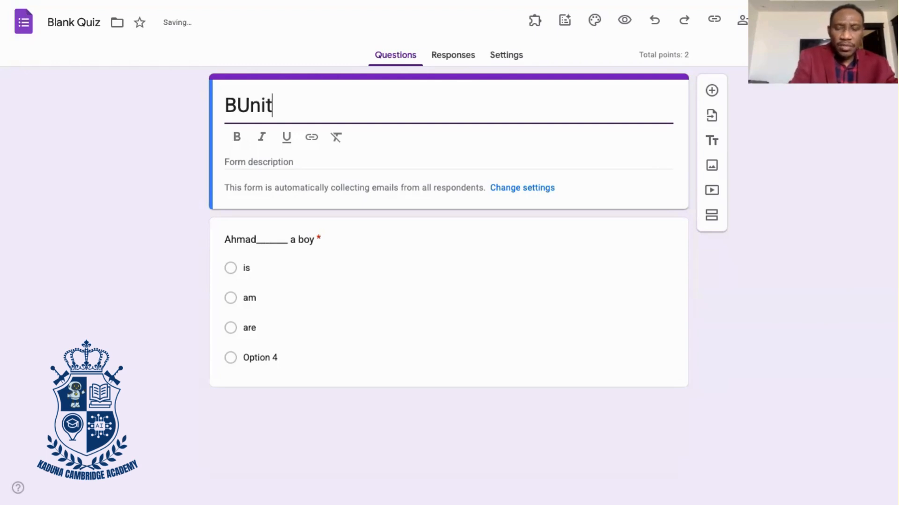
pyautogui.write(' 1: ')
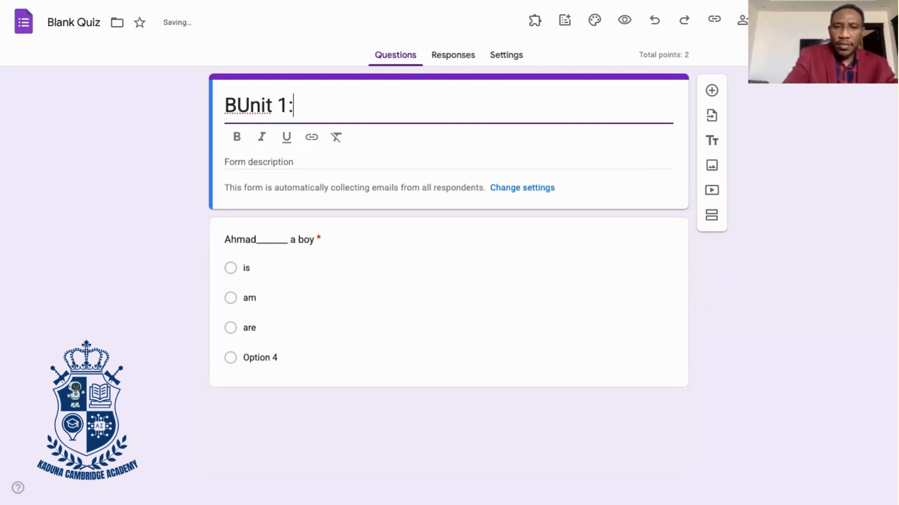
pyautogui.write('G')
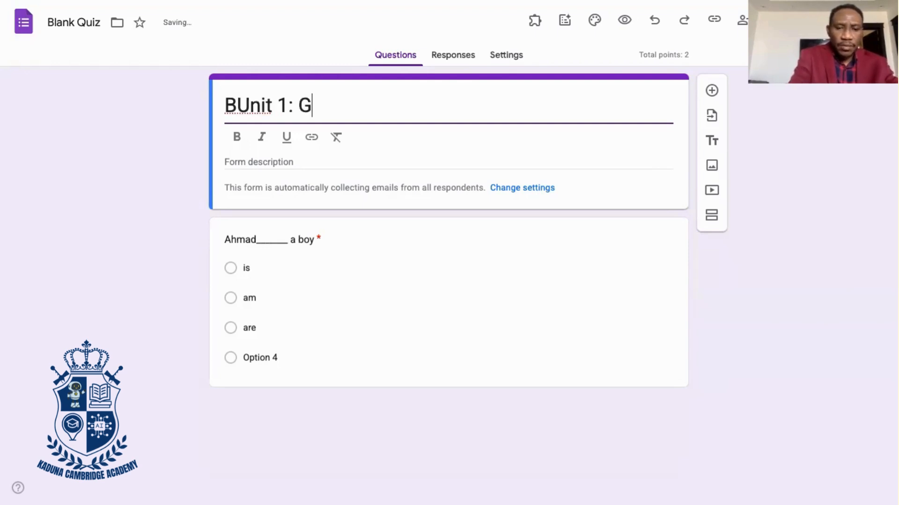
pyautogui.write('rammarammr')
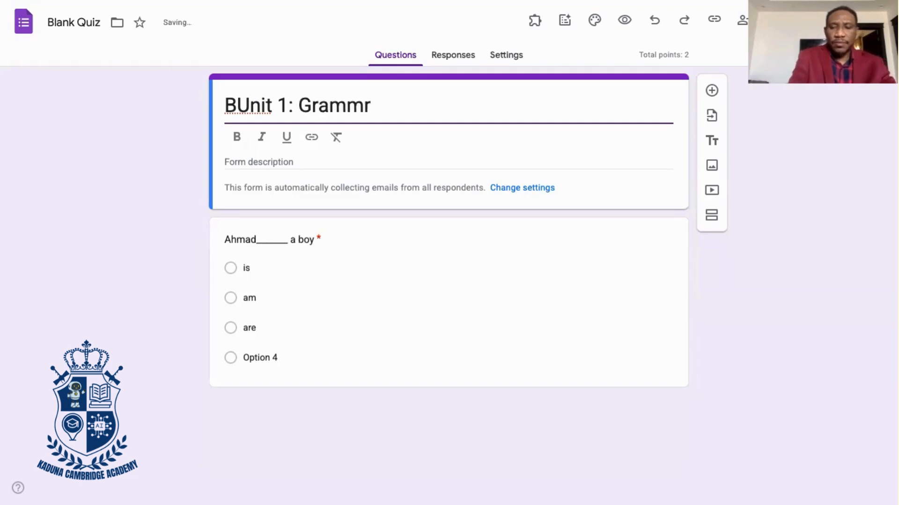
pyautogui.press('BackSpace')
pyautogui.write('ar')
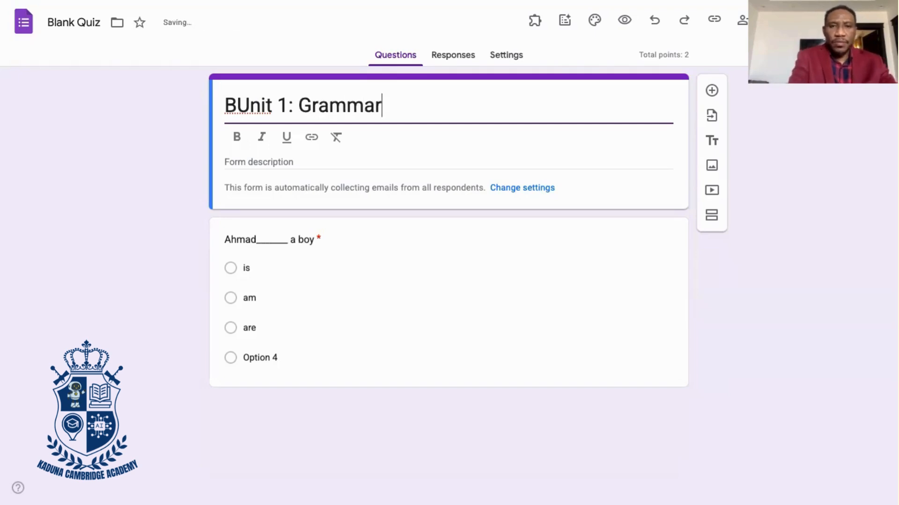
pyautogui.click(237, 109)
pyautogui.press('BackSpace')
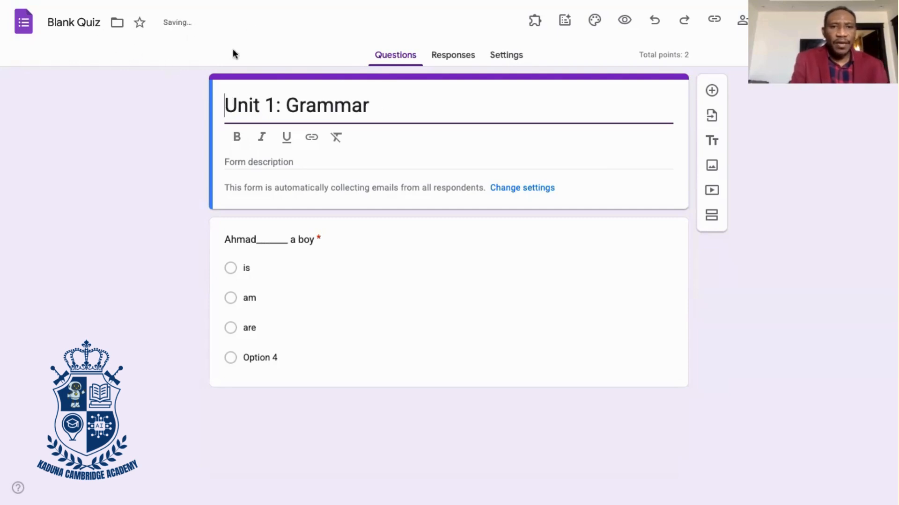
pyautogui.click(377, 113)
pyautogui.write('Quiz')
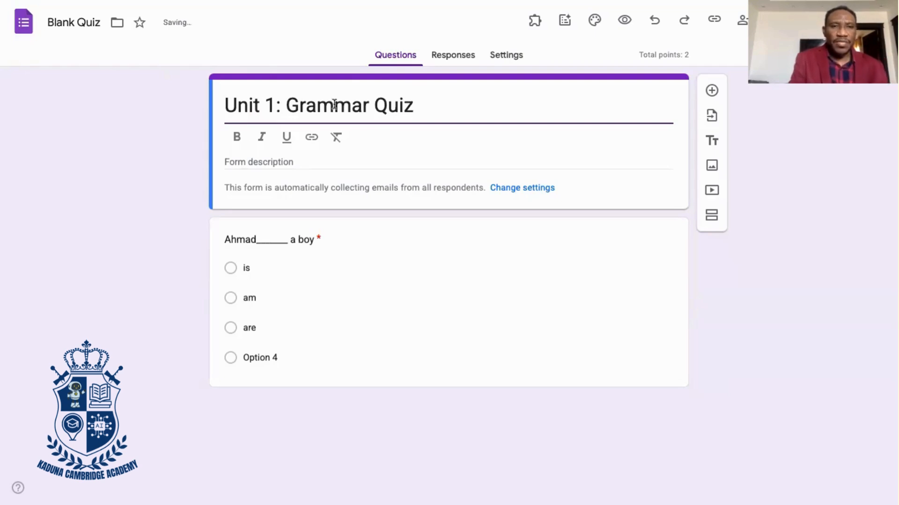
# Rename the form's file from its default name to "Unit 1: Grammar".
pyautogui.click(101, 26)
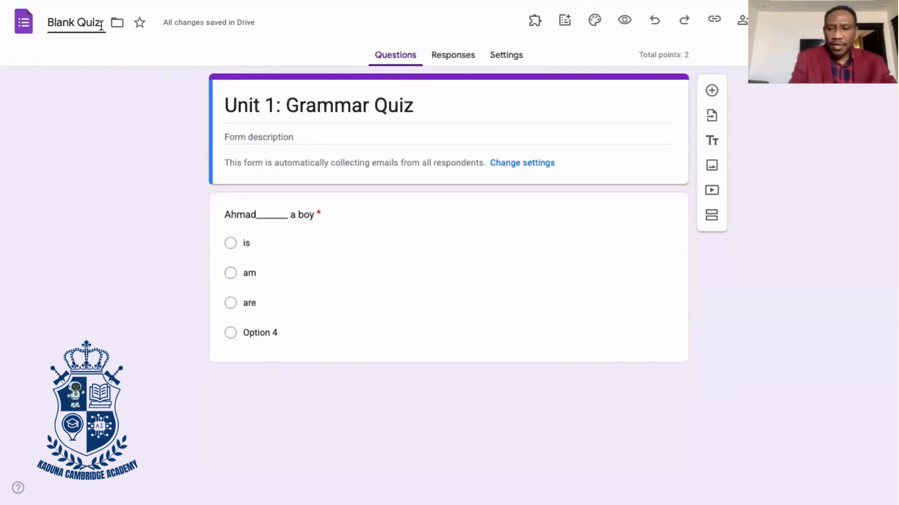
pyautogui.press('BackSpace')
pyautogui.press('BackSpace')
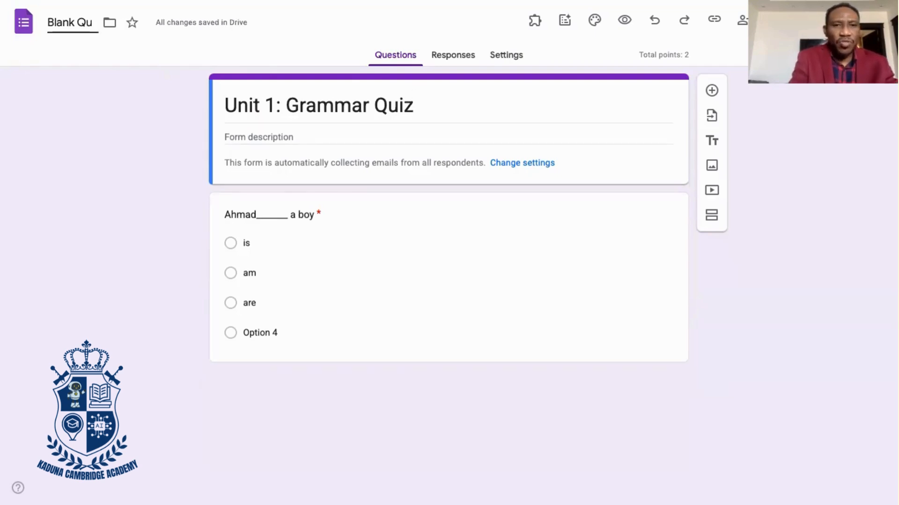
pyautogui.press('BackSpace')
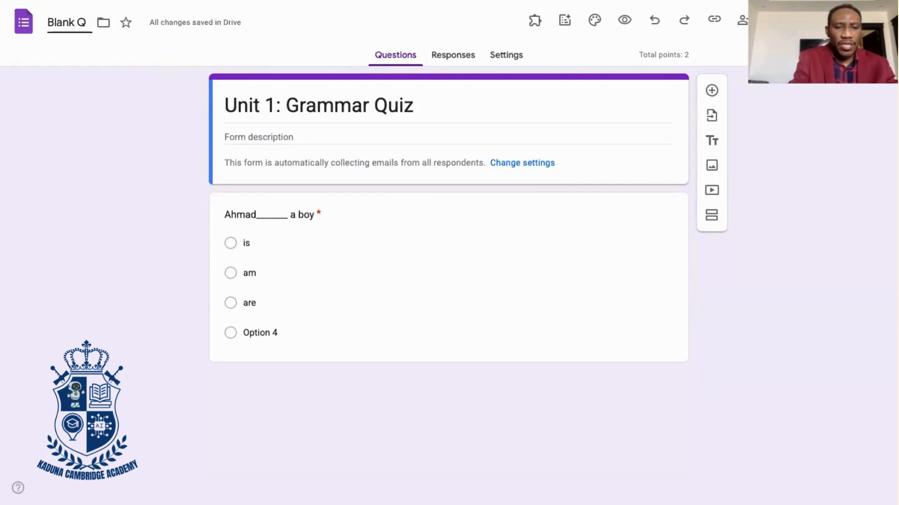
pyautogui.press('BackSpace')
pyautogui.press('BackSpace')
pyautogui.press('BackSpace')
pyautogui.press('BackSpace')
pyautogui.press('BackSpace')
pyautogui.press('BackSpace')
pyautogui.press('BackSpace')
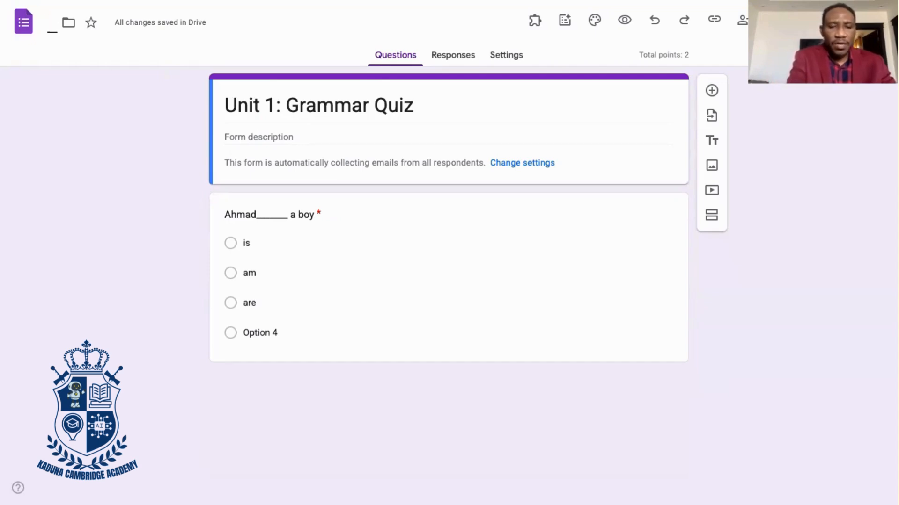
pyautogui.write('Unit')
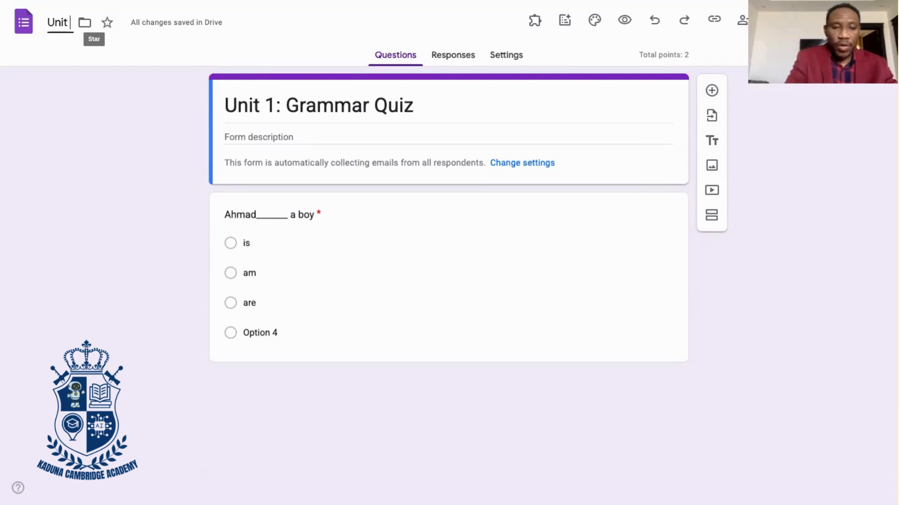
pyautogui.write(' 1:')
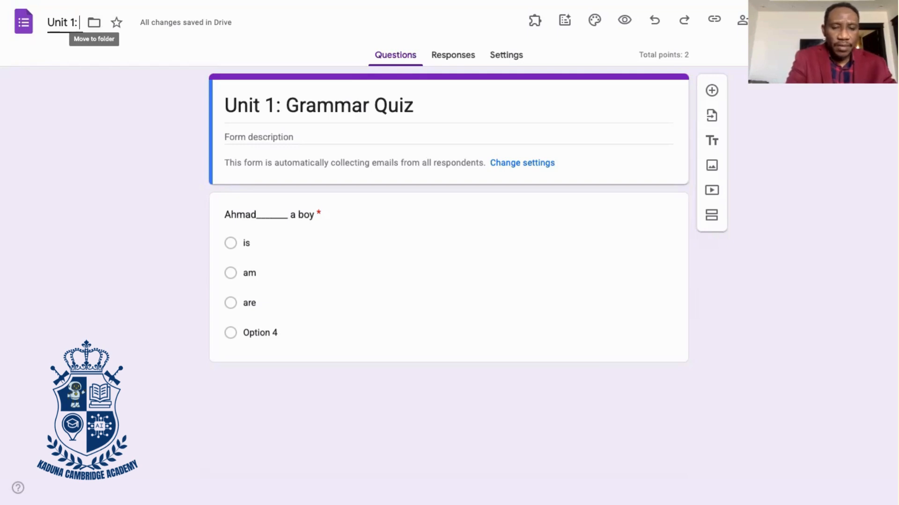
pyautogui.write(' Gram')
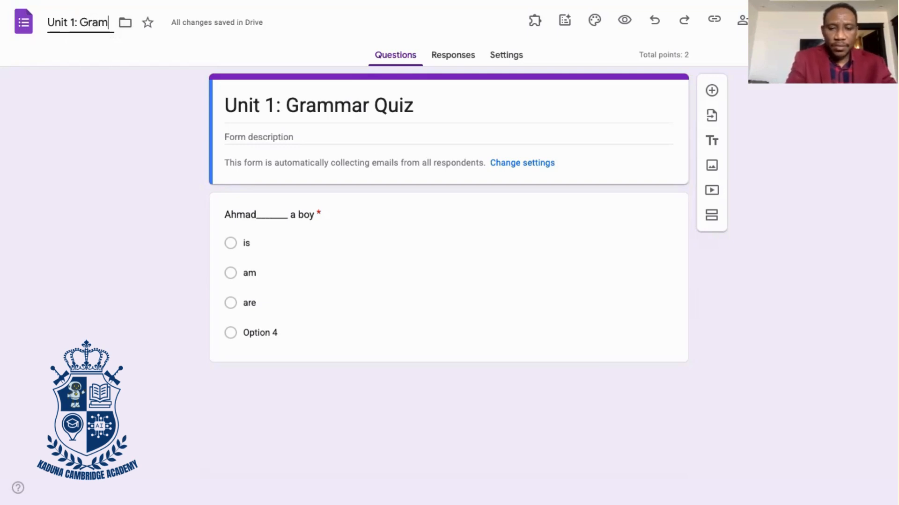
pyautogui.write('mar')
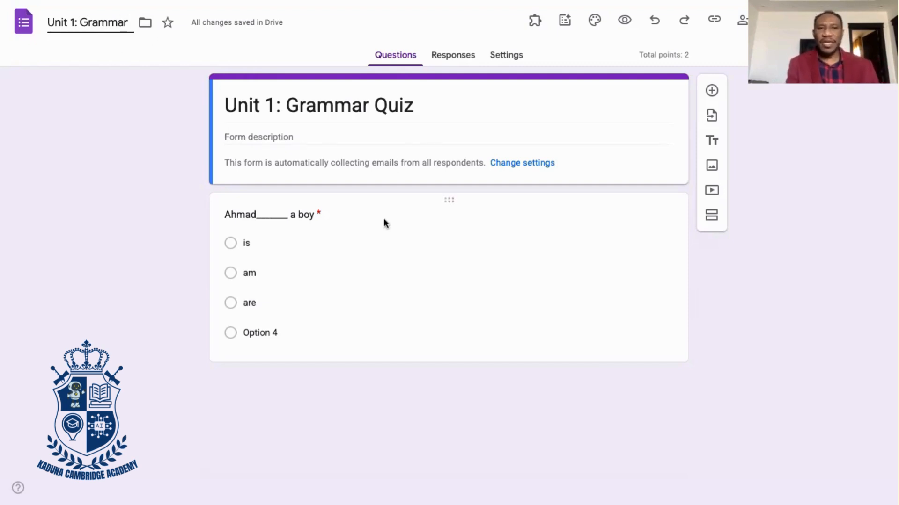
# Add a new question reading "I and", the same boy's first name, an underscore blank, and "brothers.".
pyautogui.click(712, 91)
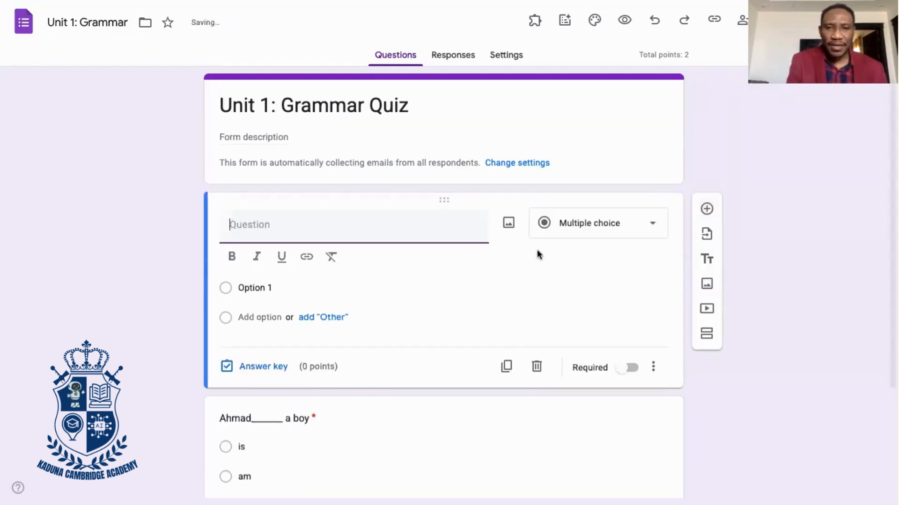
pyautogui.scroll(-3, 537, 254)
pyautogui.scroll(3, 537, 249)
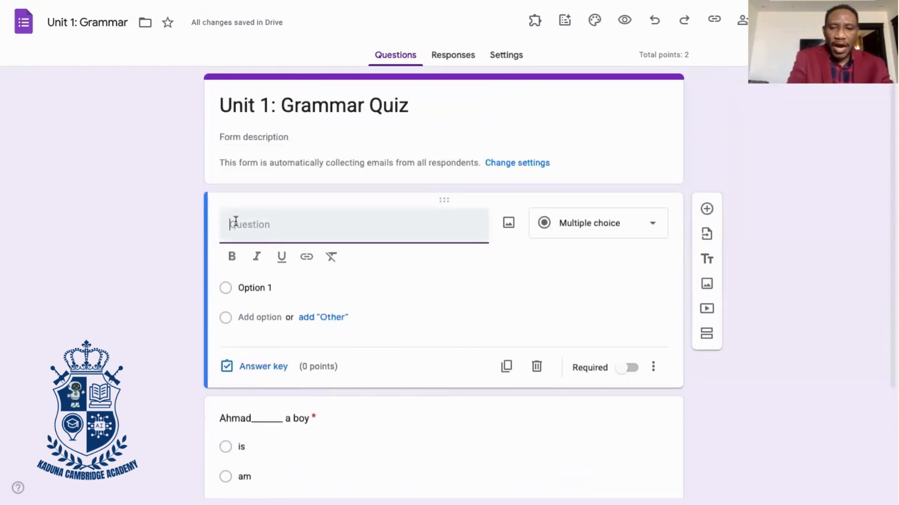
pyautogui.write('I and ')
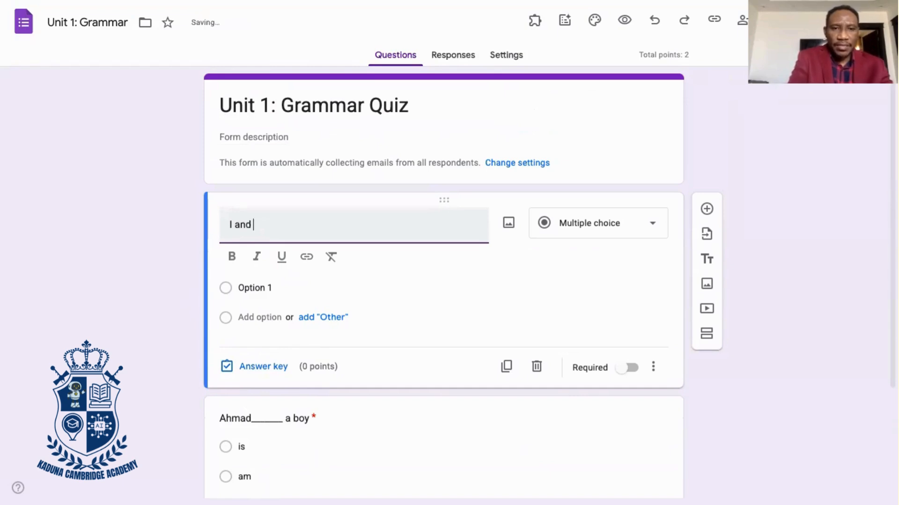
pyautogui.write('A')
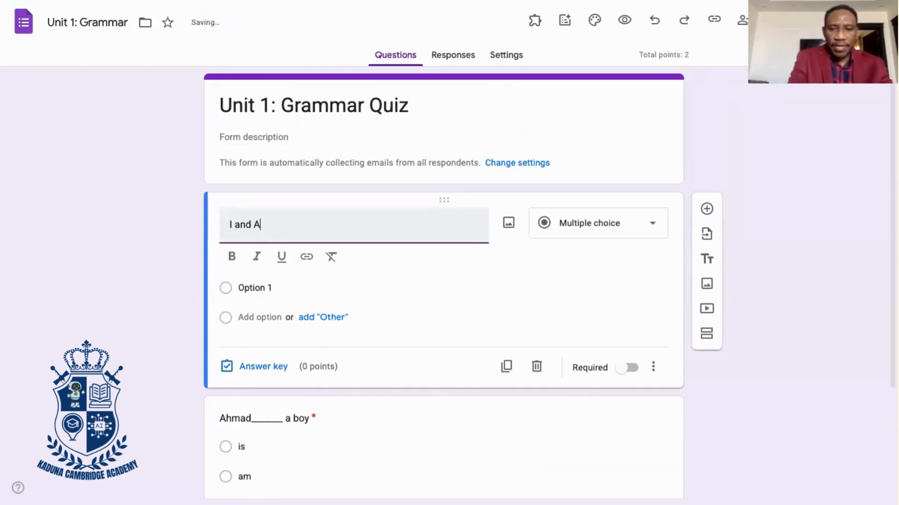
pyautogui.write('hmad')
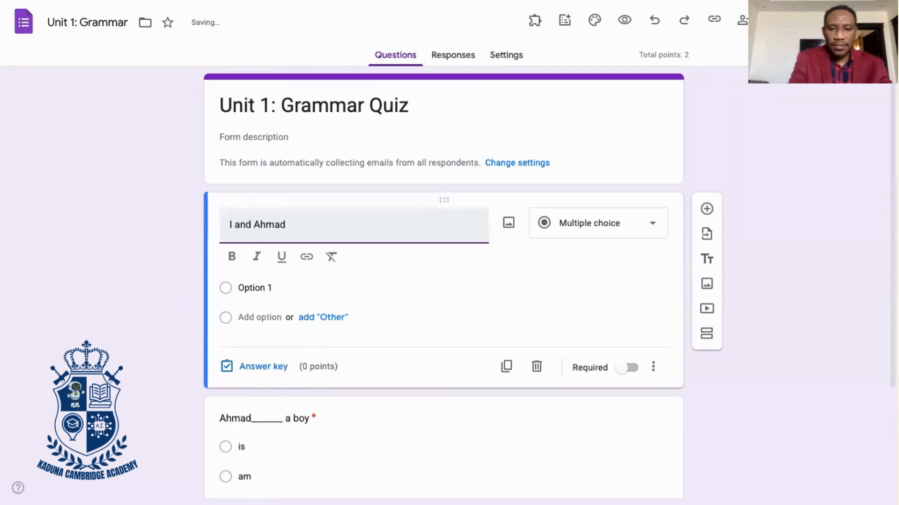
pyautogui.write('____')
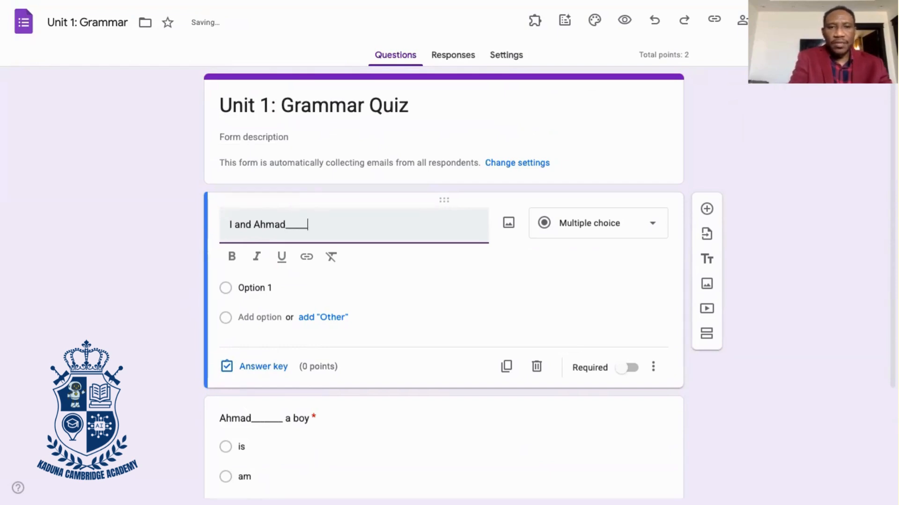
pyautogui.write('__ b')
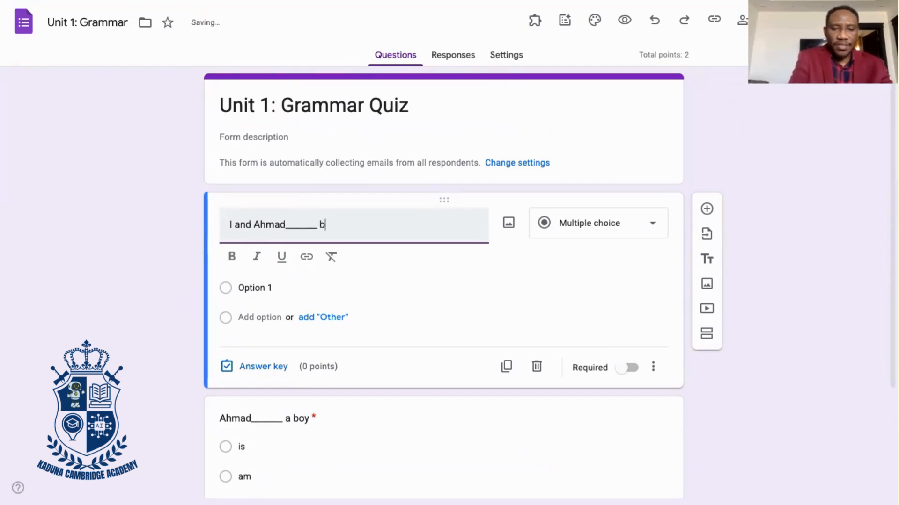
pyautogui.write('rothe')
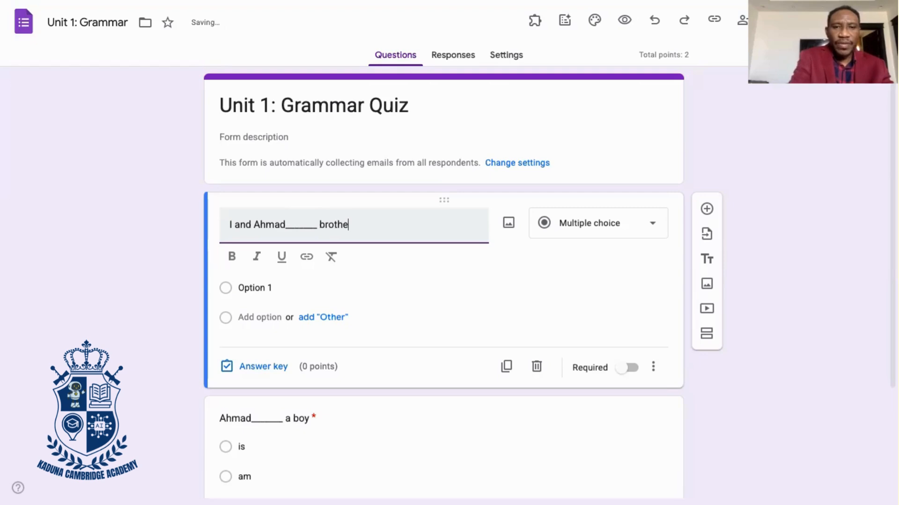
pyautogui.write('rs')
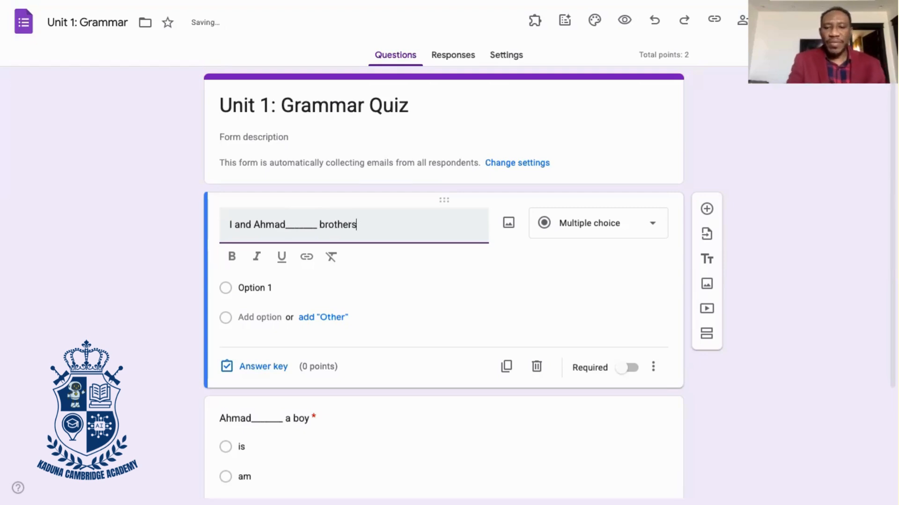
pyautogui.write('.')
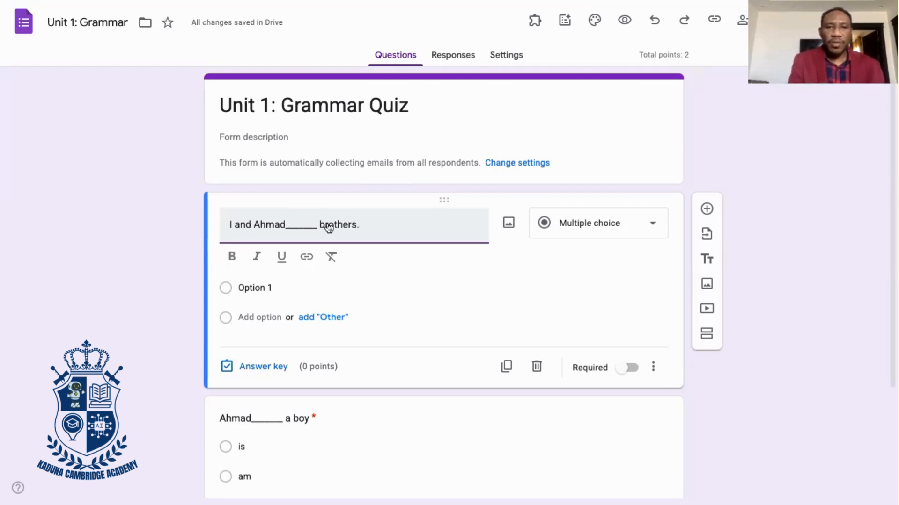
# Give the new question the answer options "are", "ia" and "am", plus a fourth option with its default text.
pyautogui.click(268, 280)
pyautogui.write('are')
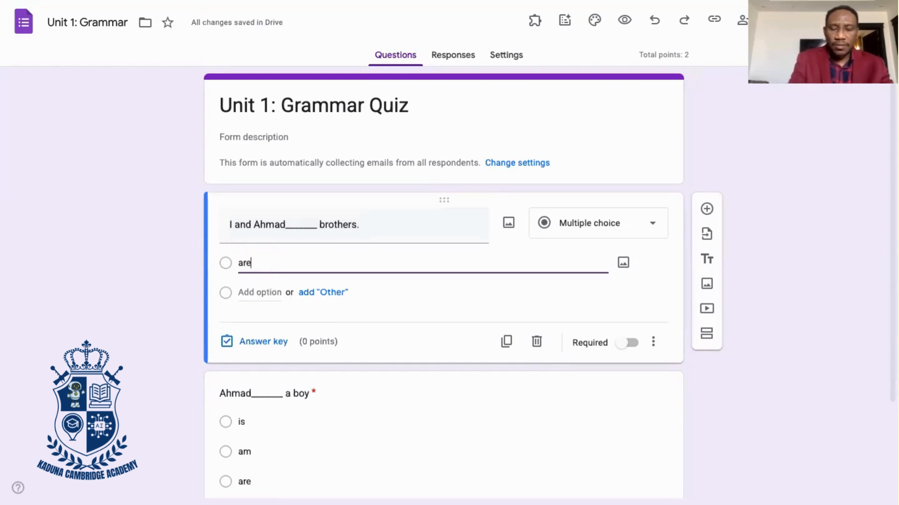
pyautogui.click(265, 292)
pyautogui.write('i')
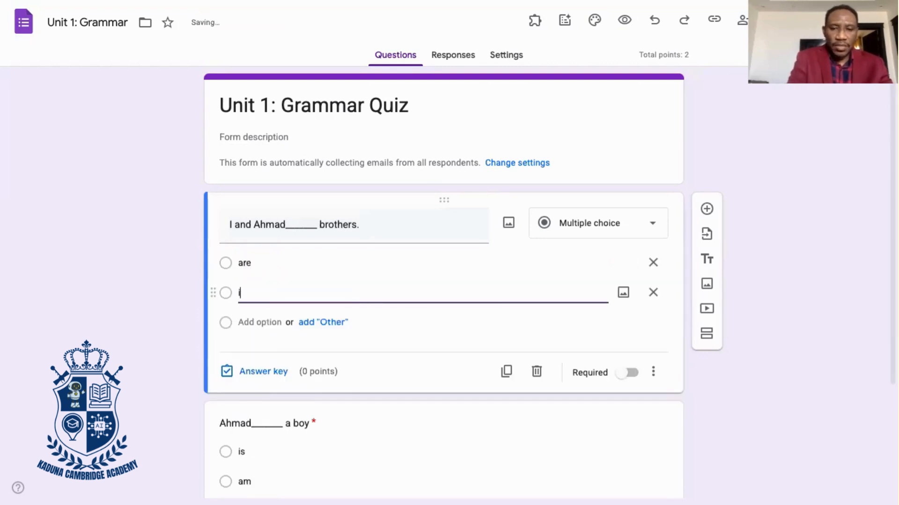
pyautogui.write('a')
pyautogui.click(253, 327)
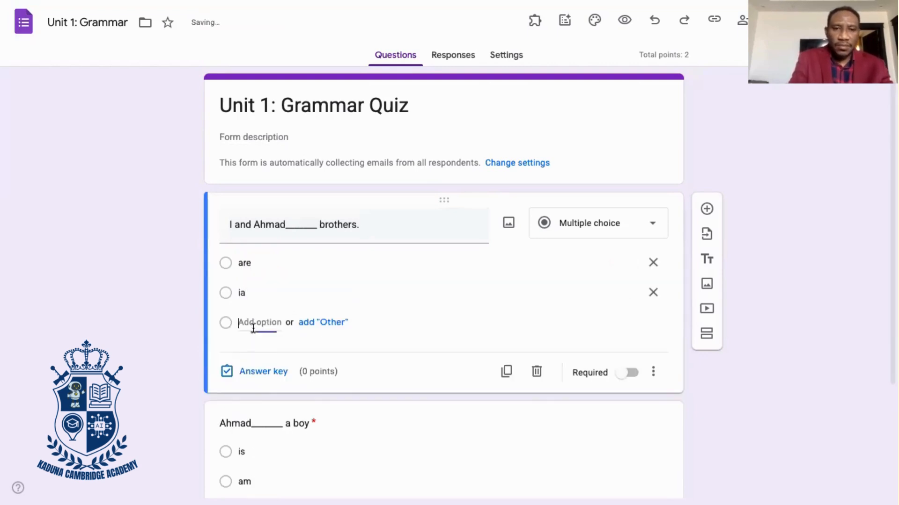
pyautogui.write('am')
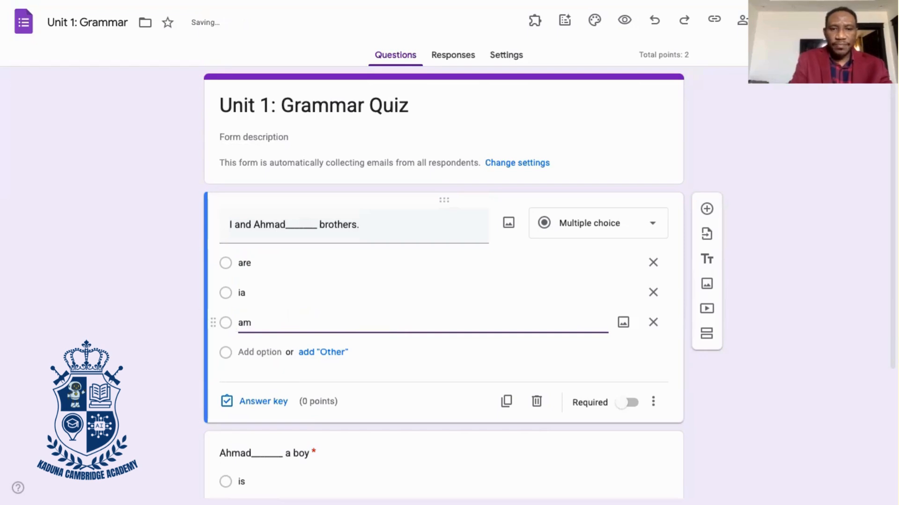
pyautogui.click(248, 357)
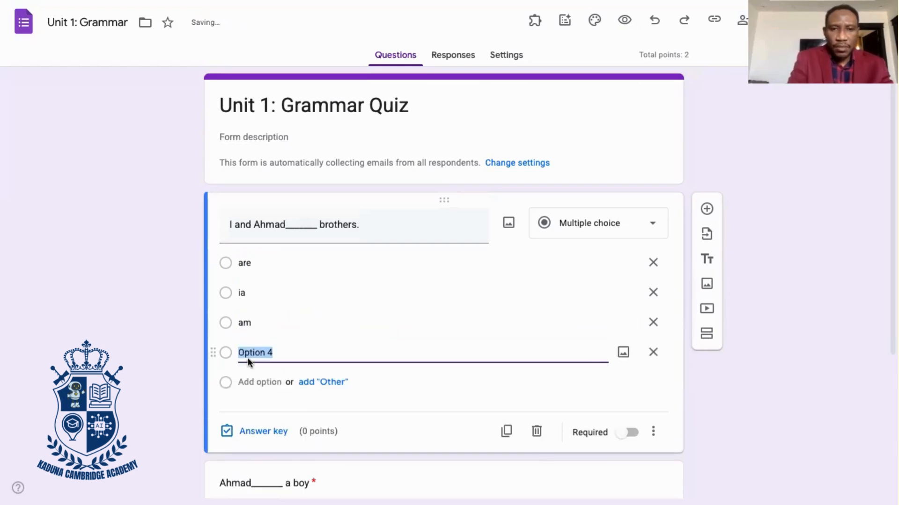
# Set the fourth option of the "brothers" question to "his" and mark "are" as the correct answer in its answer key.
pyautogui.write('his')
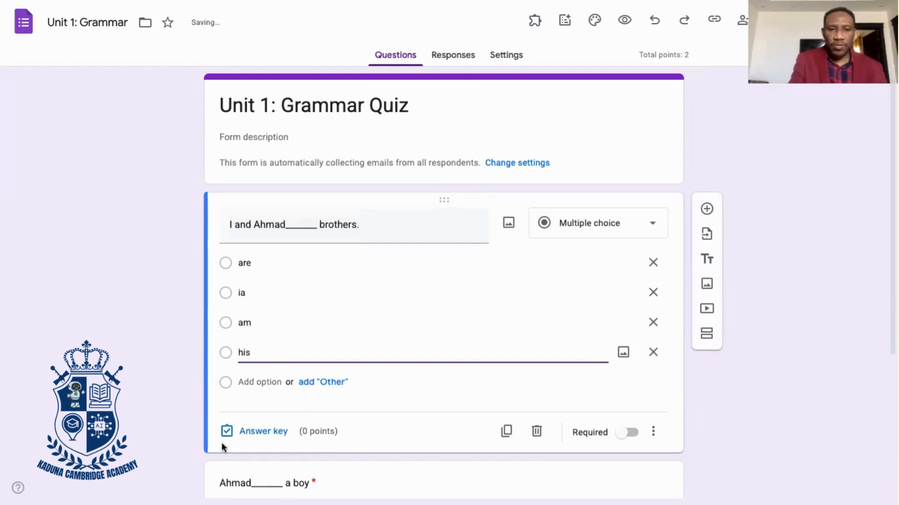
pyautogui.click(269, 434)
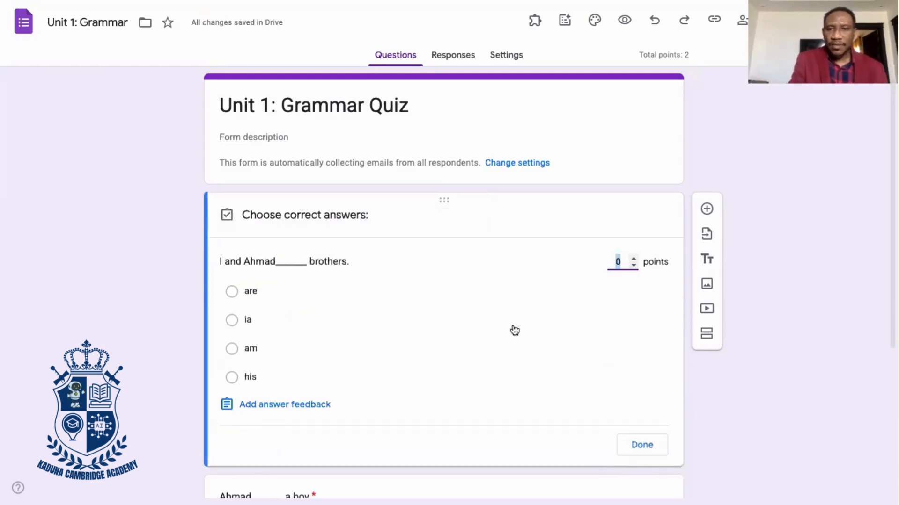
pyautogui.click(236, 296)
pyautogui.click(236, 296)
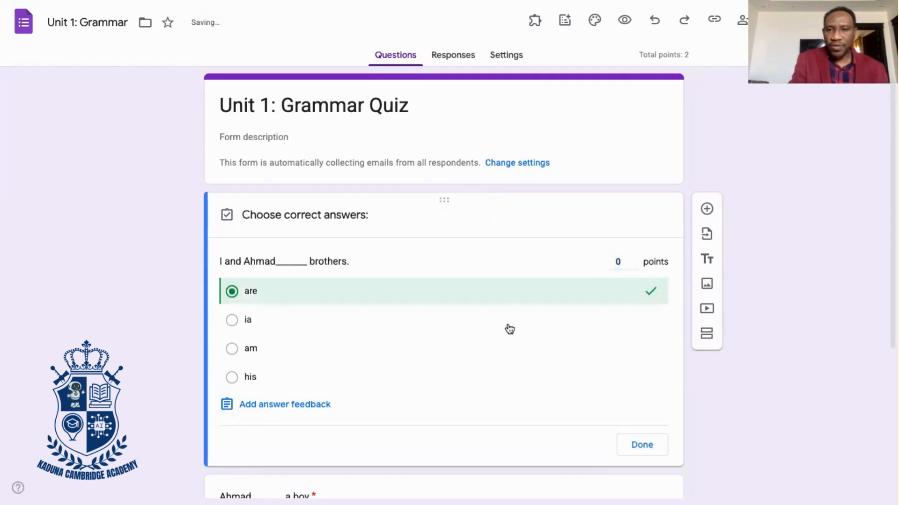
# Assign 2 points to the "brothers" question, finish its answer key and make the question required.
pyautogui.click(634, 258)
pyautogui.click(635, 257)
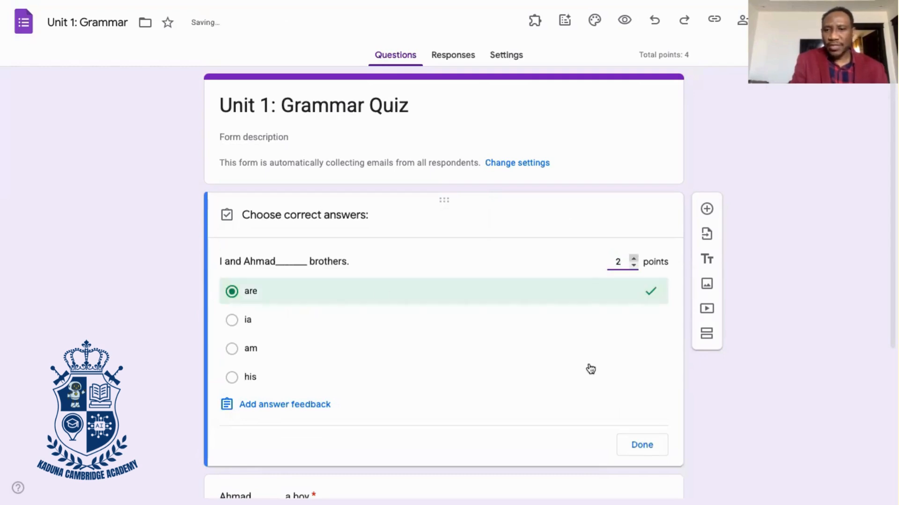
pyautogui.click(641, 447)
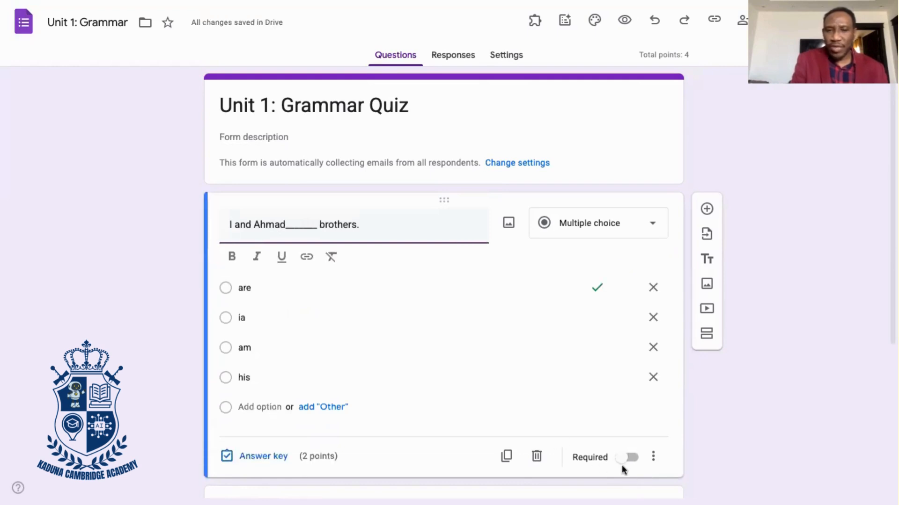
pyautogui.click(621, 458)
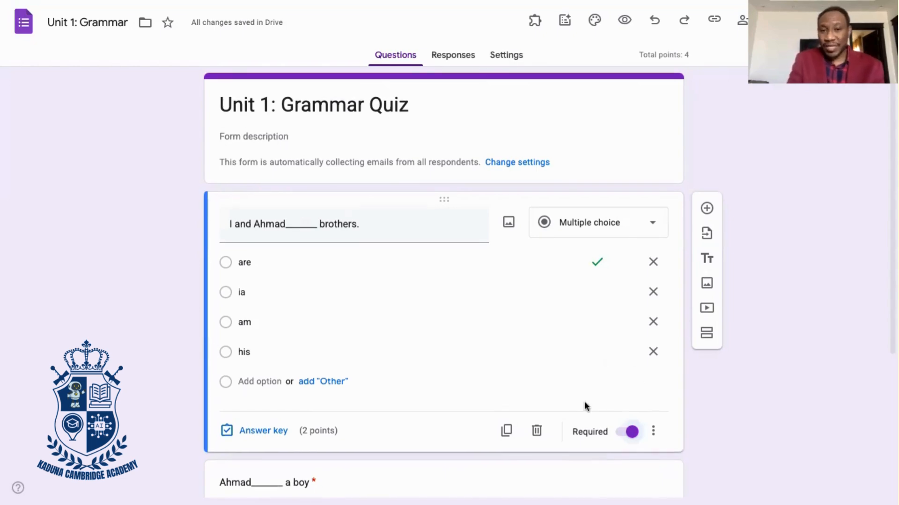
# Review the whole quiz form, checking the title and both multiple-choice questions with their answer options.
pyautogui.scroll(-4, 585, 406)
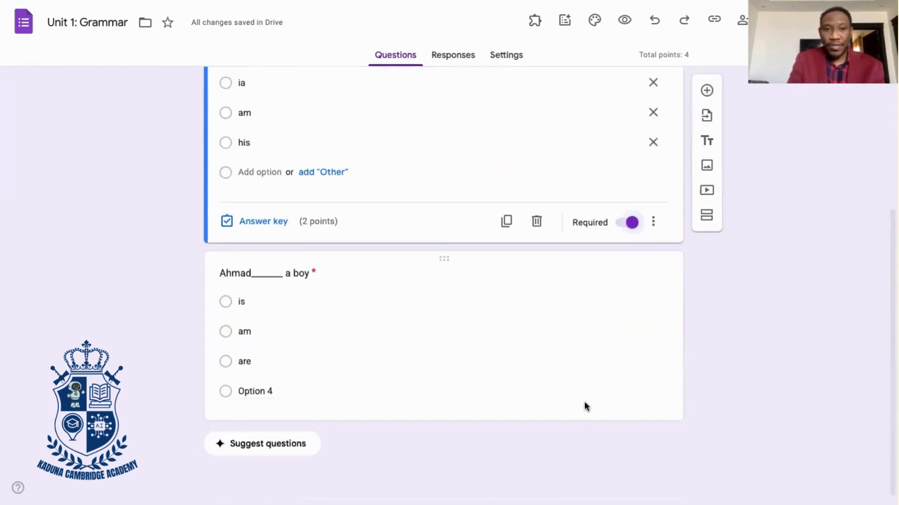
pyautogui.scroll(4, 584, 403)
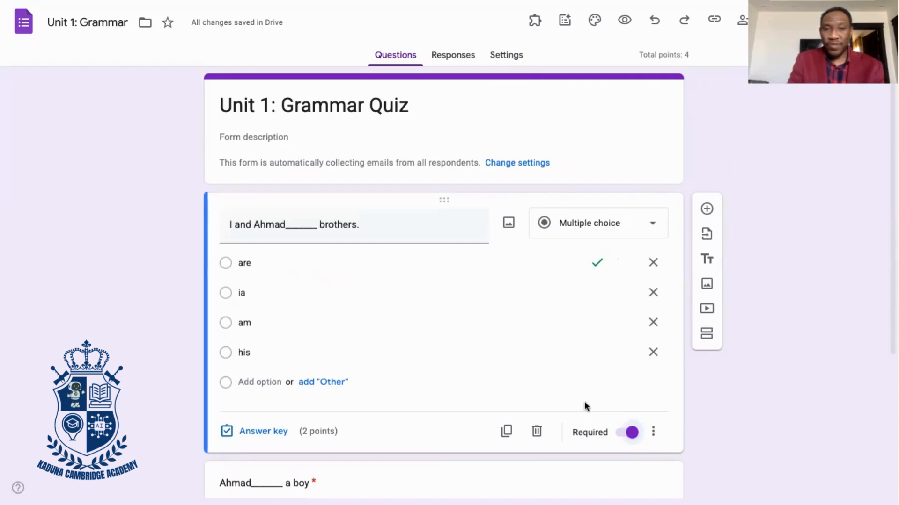
pyautogui.scroll(-4, 585, 406)
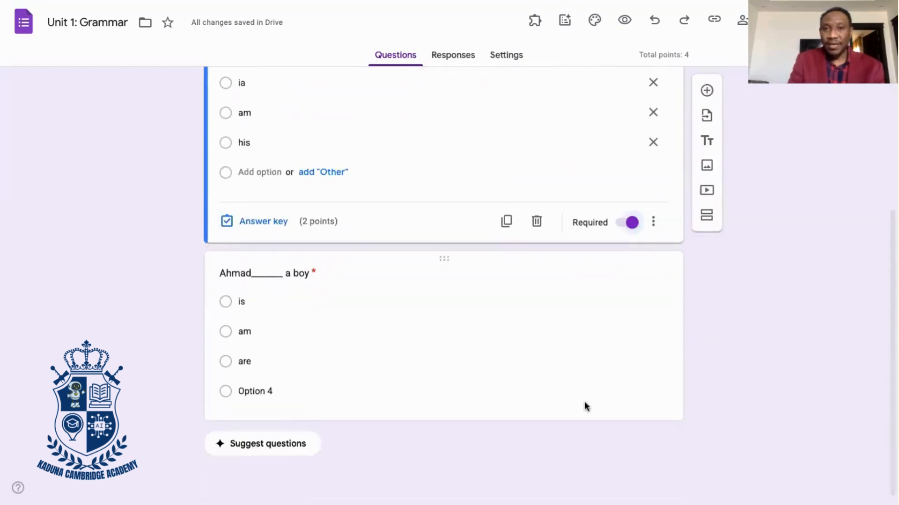
pyautogui.scroll(4, 585, 405)
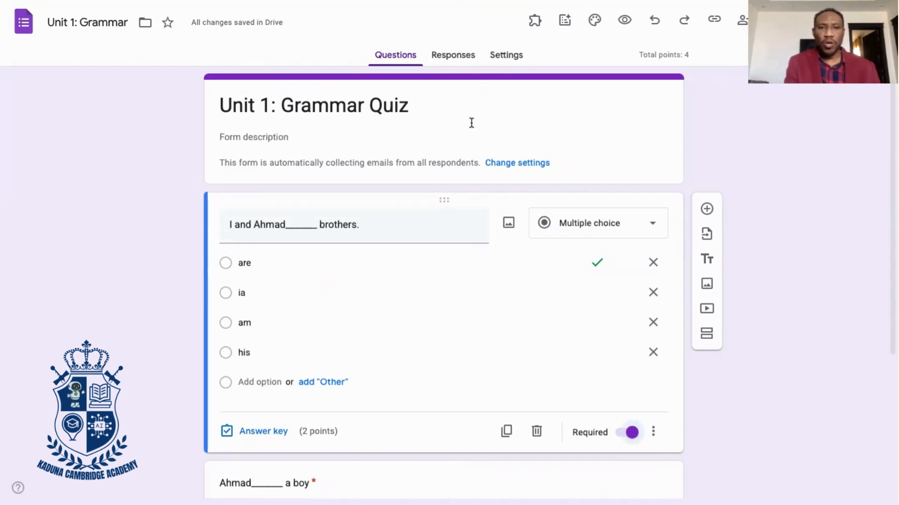
pyautogui.scroll(-2, 453, 281)
pyautogui.scroll(-3, 453, 279)
pyautogui.scroll(5, 453, 278)
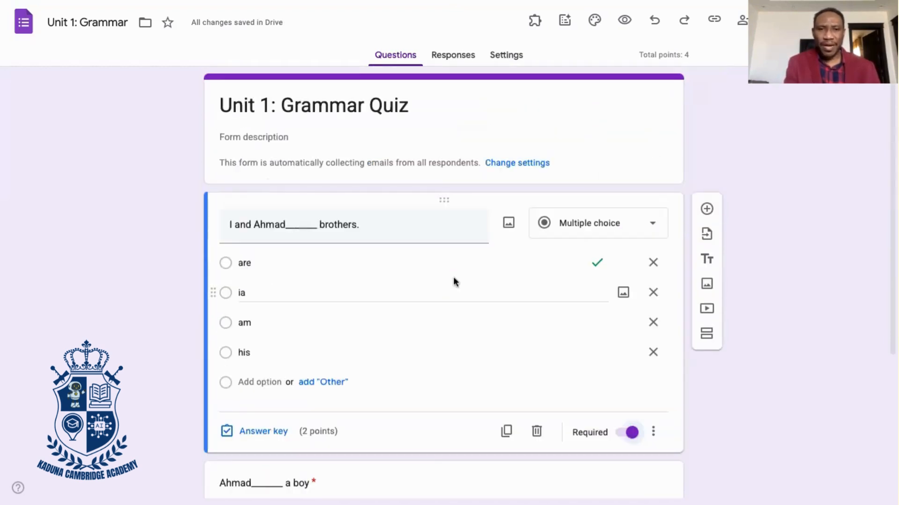
pyautogui.scroll(-5, 453, 279)
pyautogui.scroll(5, 453, 278)
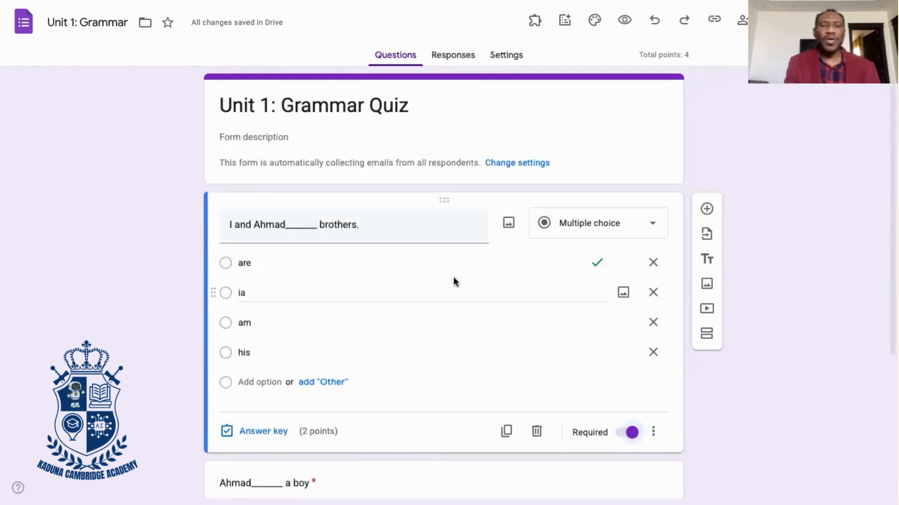
pyautogui.scroll(-5, 454, 278)
pyautogui.scroll(5, 453, 280)
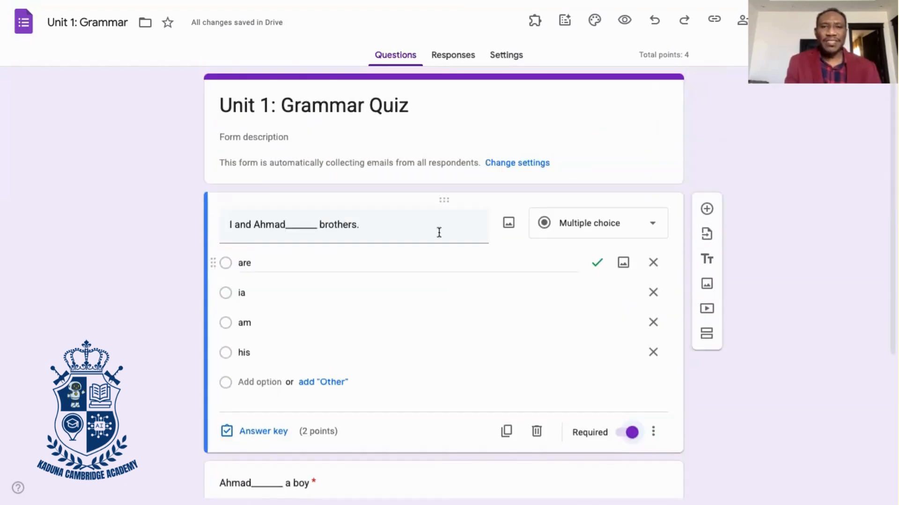